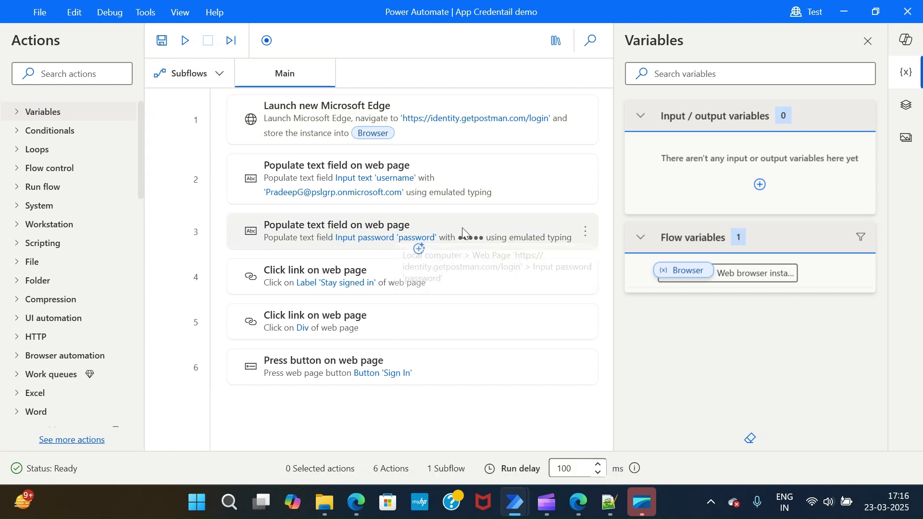
# - Inspect the password step's Direct encrypted text setting and close it without changes
pyautogui.click(482, 225)
pyautogui.doubleClick(483, 225)
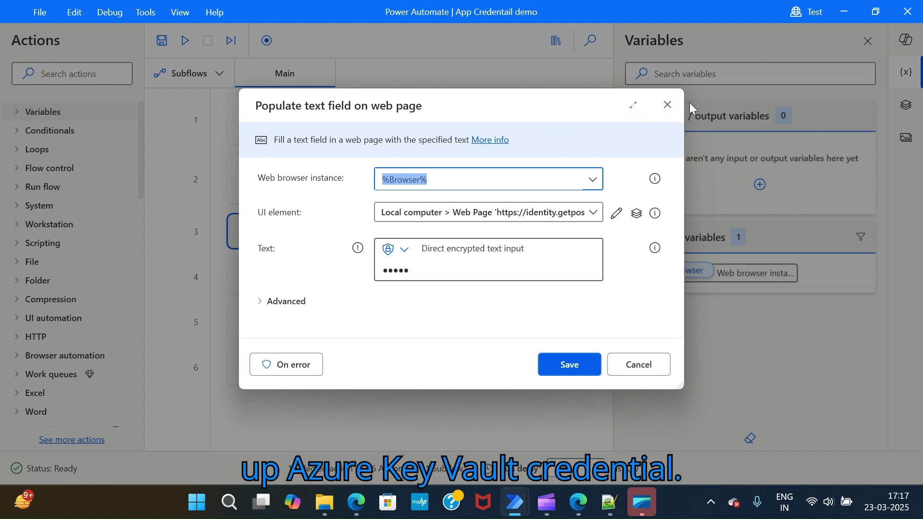
pyautogui.click(667, 105)
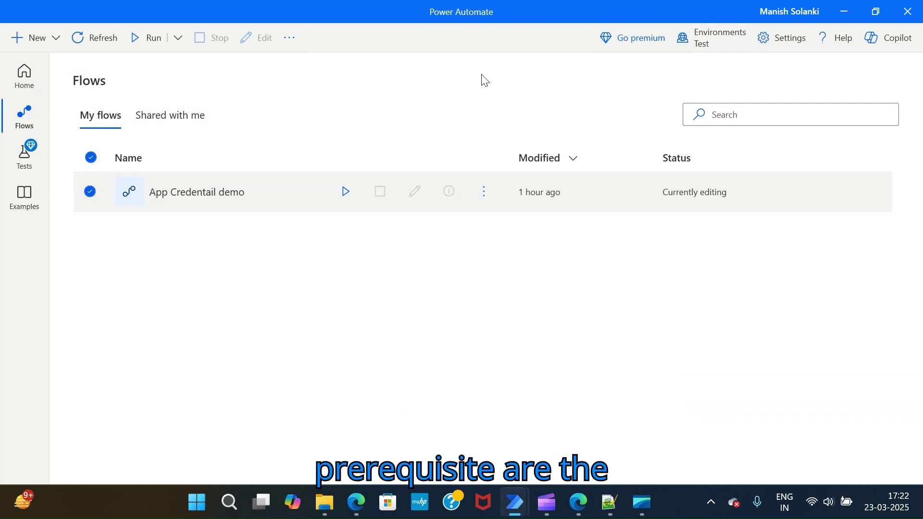
# - Confirm version 2.54.00293.25065 in Help > About, then switch to the Azure portal in Edge
pyautogui.click(844, 42)
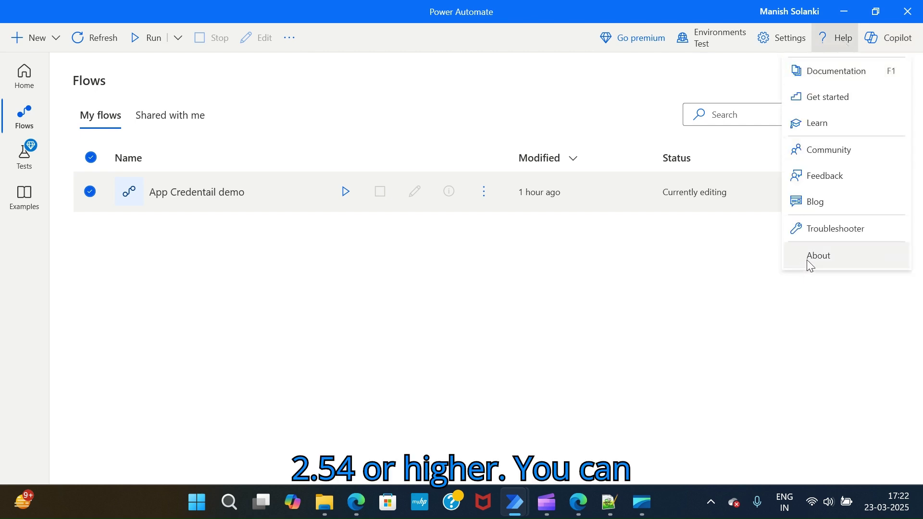
pyautogui.click(834, 258)
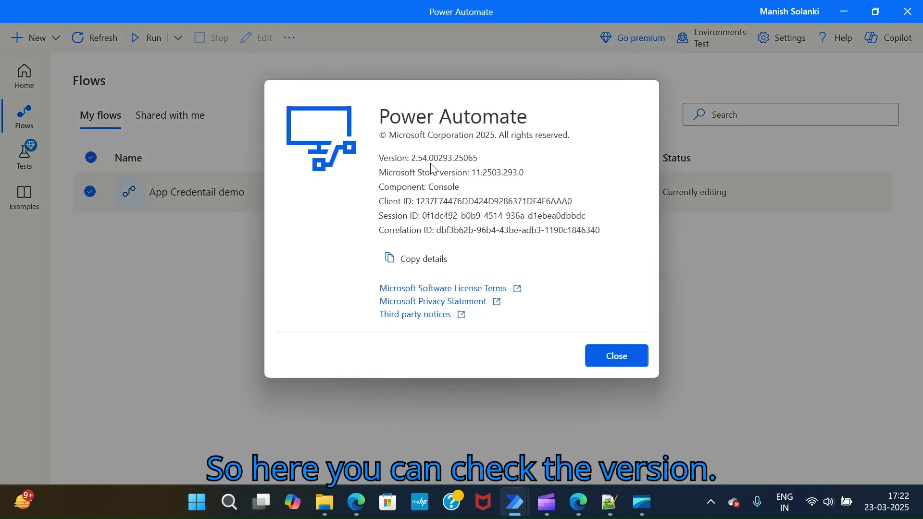
pyautogui.click(620, 360)
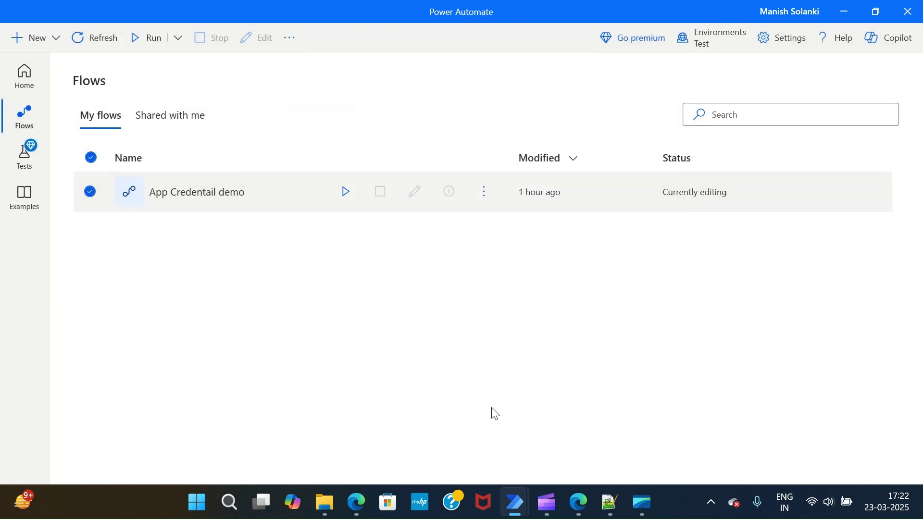
pyautogui.click(581, 502)
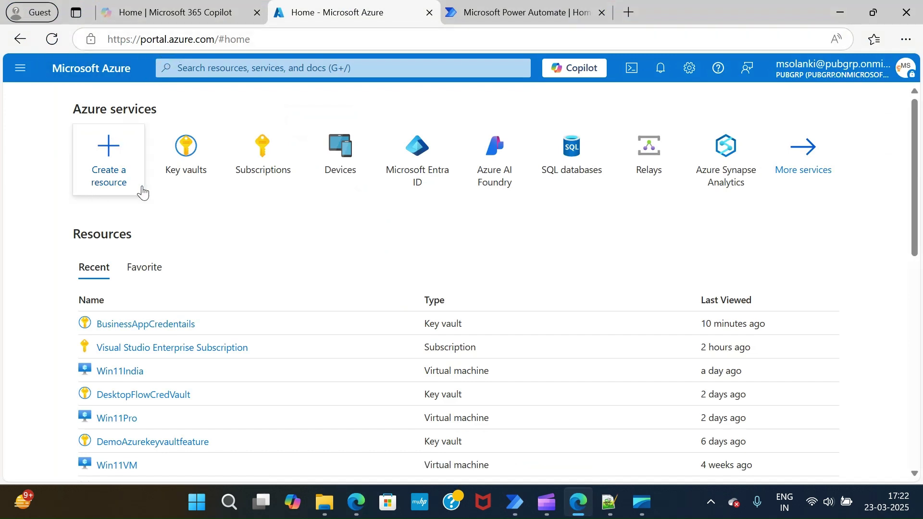
# - Open the Resource providers page of the Visual Studio Enterprise Subscription under Settings
pyautogui.click(282, 178)
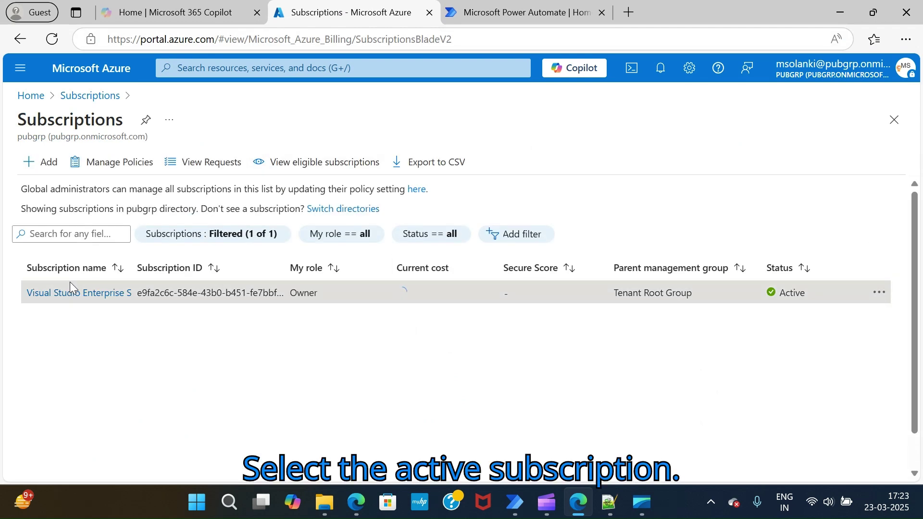
pyautogui.click(71, 292)
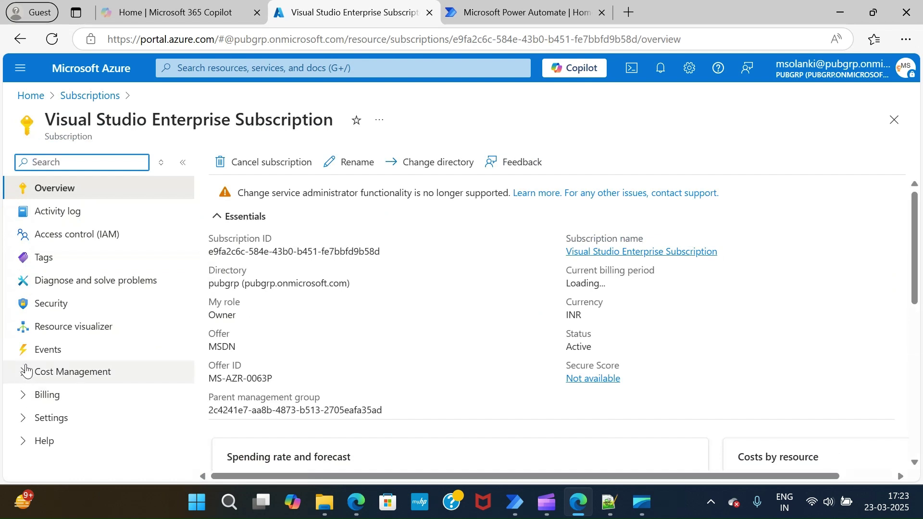
pyautogui.click(26, 418)
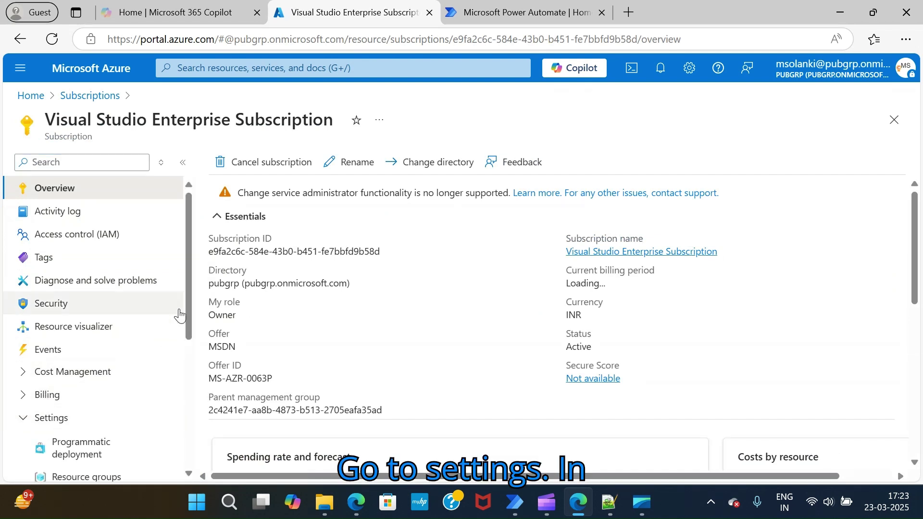
pyautogui.moveTo(190, 307); pyautogui.dragTo(191, 382)
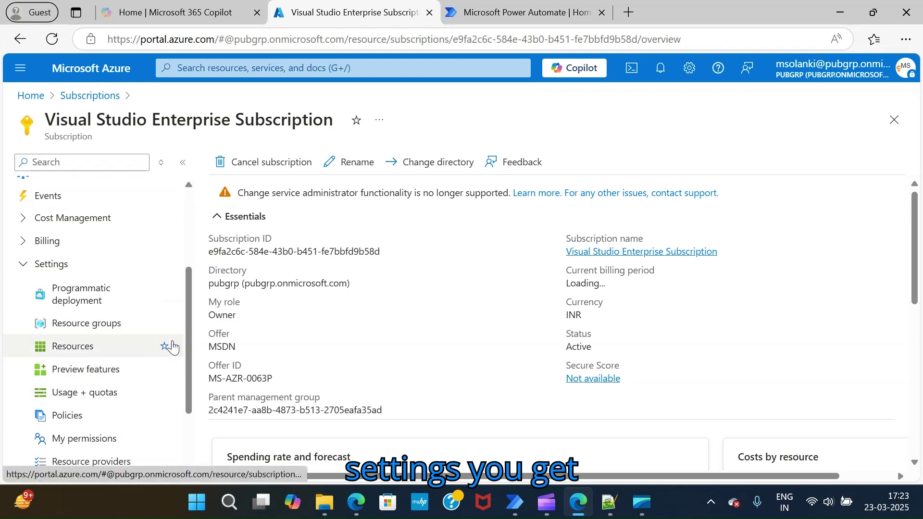
pyautogui.moveTo(189, 352); pyautogui.dragTo(186, 388)
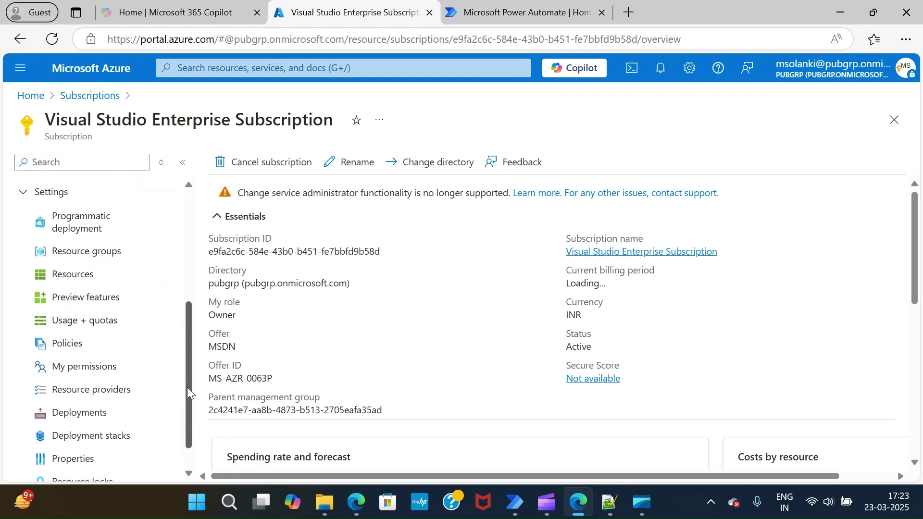
pyautogui.click(115, 389)
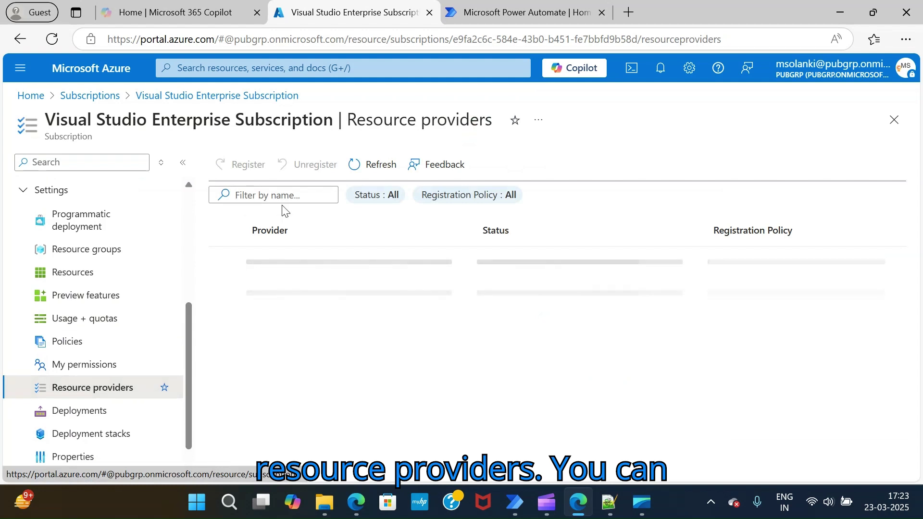
# - Filter providers by 'power', confirm Microsoft.PowerPlatform is Registered without re-registering, and go Home
pyautogui.click(281, 194)
pyautogui.write('p')
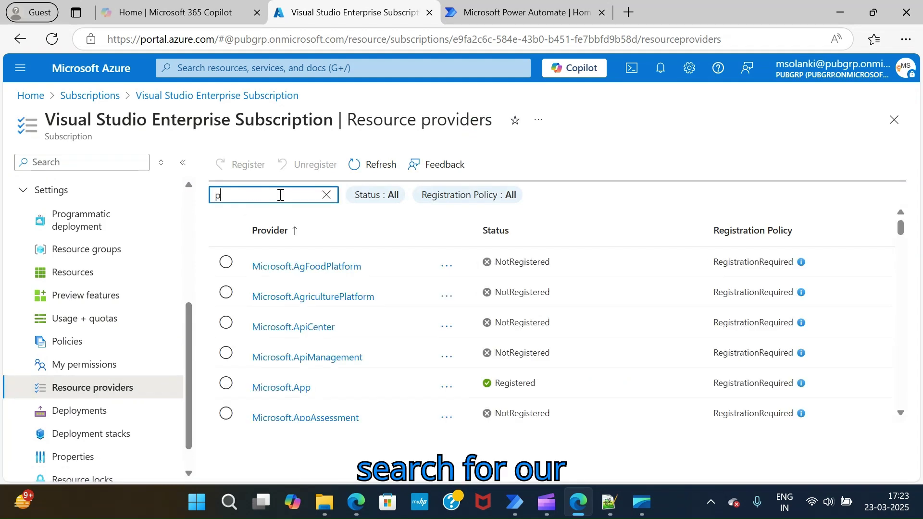
pyautogui.write('ower')
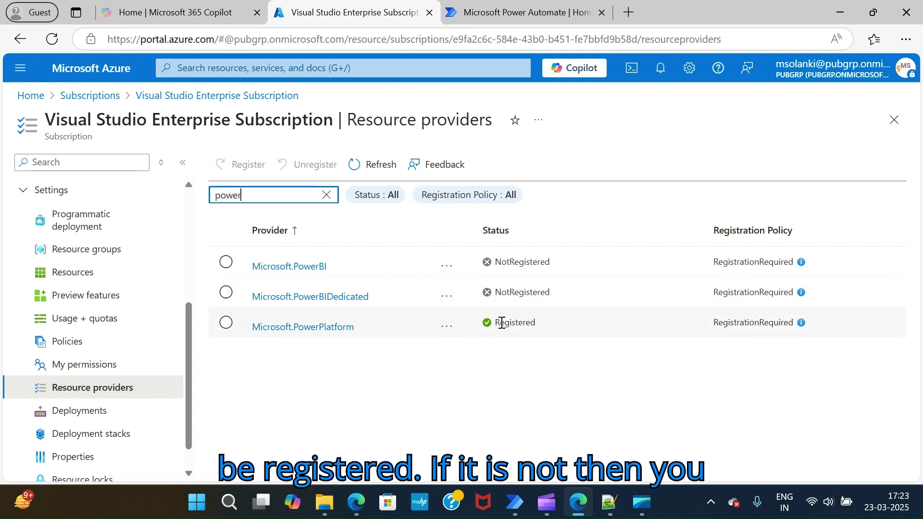
pyautogui.click(446, 328)
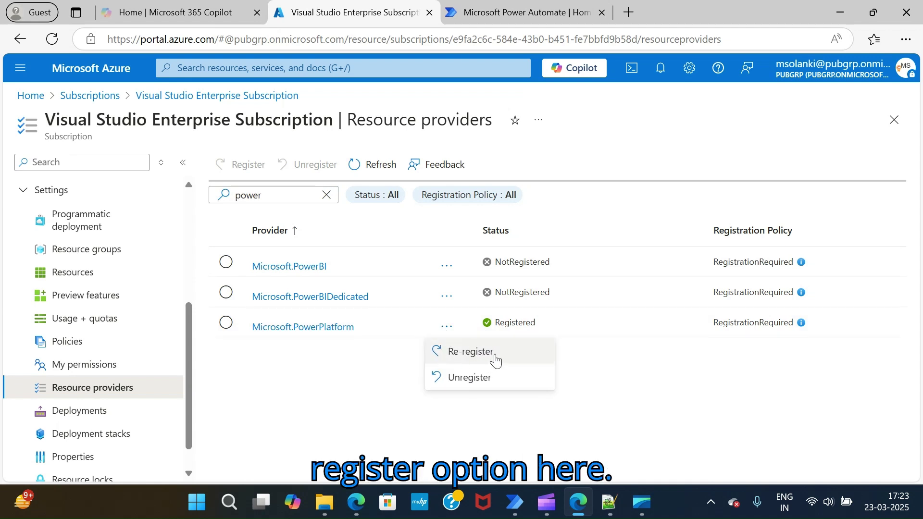
pyautogui.click(373, 385)
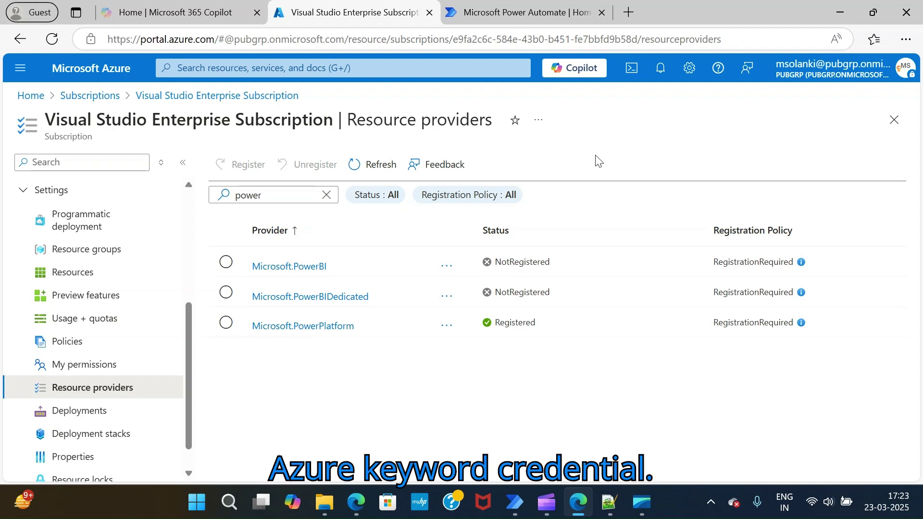
pyautogui.click(31, 95)
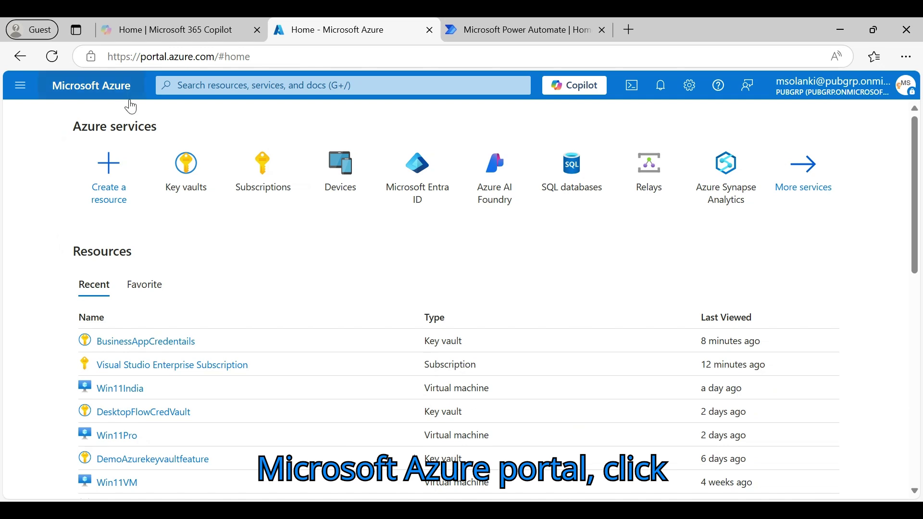
# - Open the BusinessAppCredentails key vault from Key vaults and view its Secrets page
pyautogui.click(188, 193)
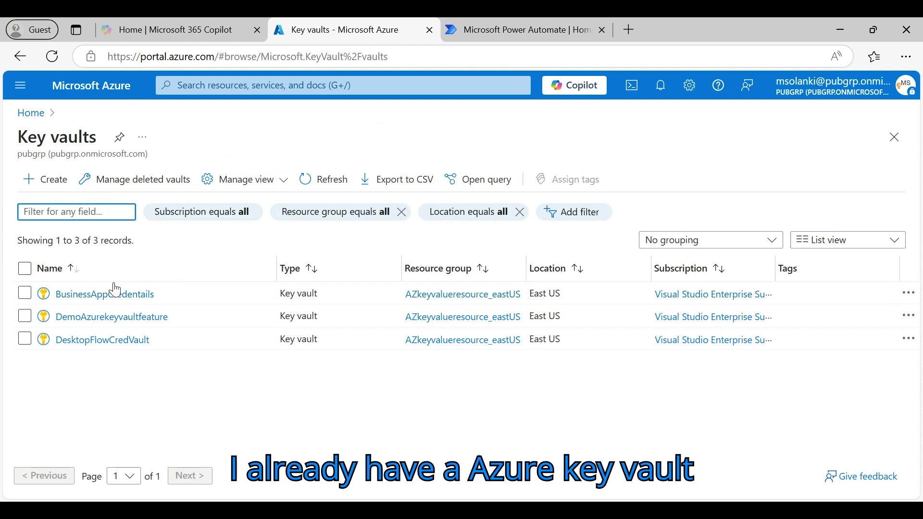
pyautogui.click(105, 299)
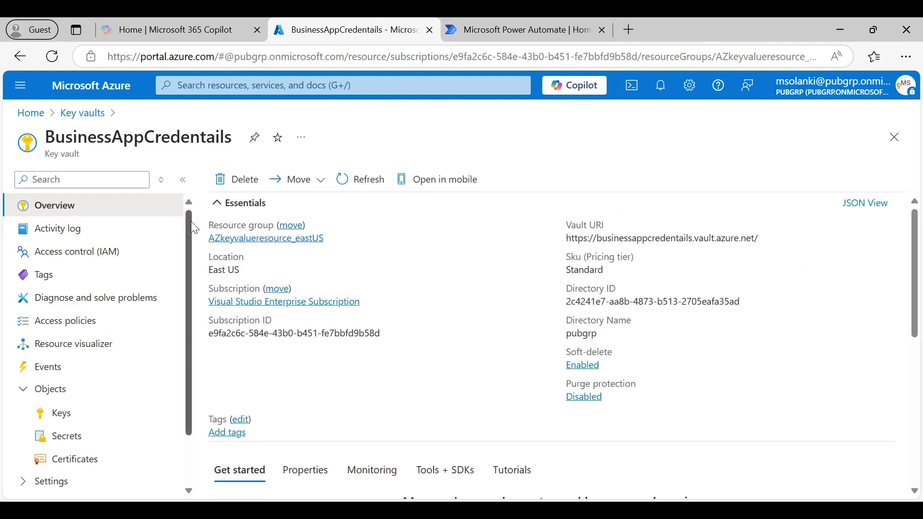
pyautogui.scroll(-2, 191, 267)
pyautogui.scroll(-1, 191, 267)
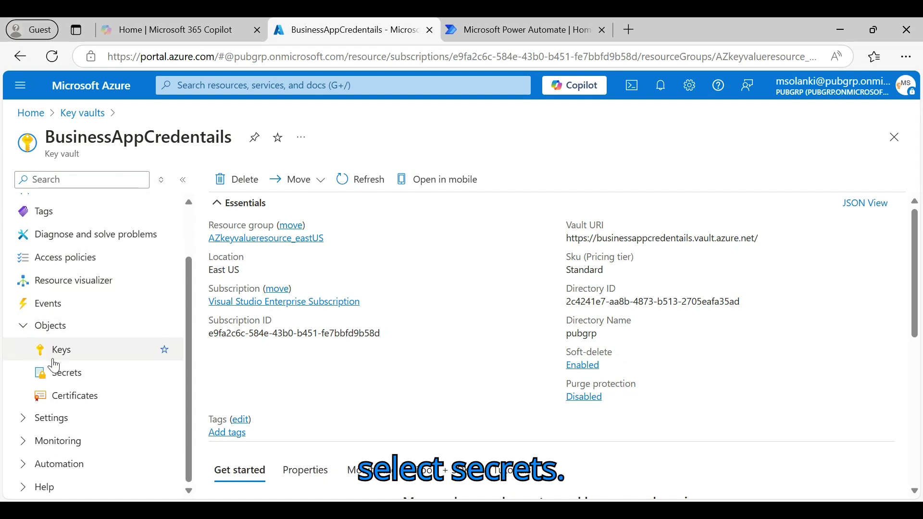
pyautogui.click(58, 378)
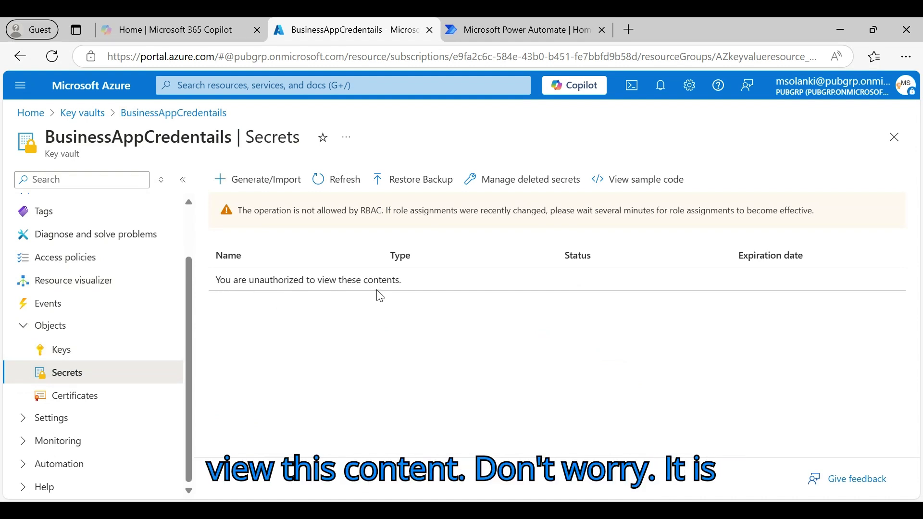
pyautogui.moveTo(187, 308); pyautogui.dragTo(188, 246)
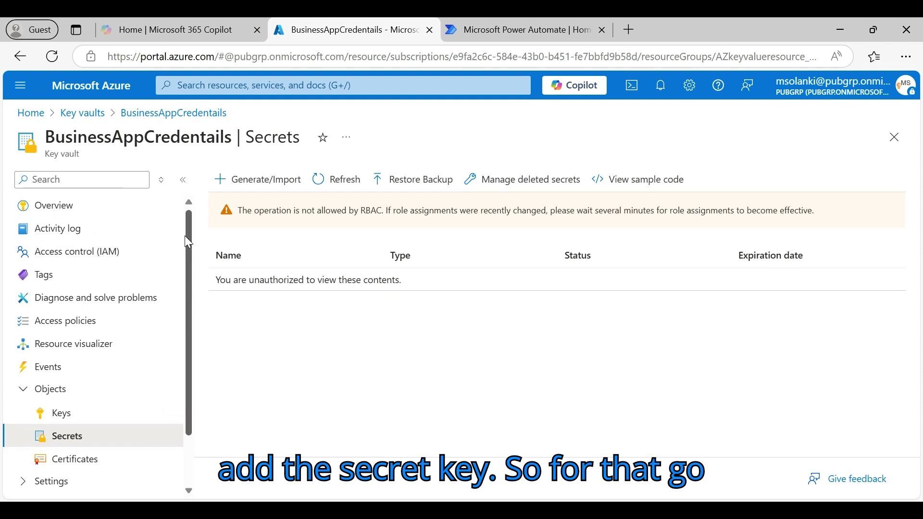
# - Review the vault's Role assignments under Access control (IAM) and begin Add role assignment
pyautogui.click(68, 260)
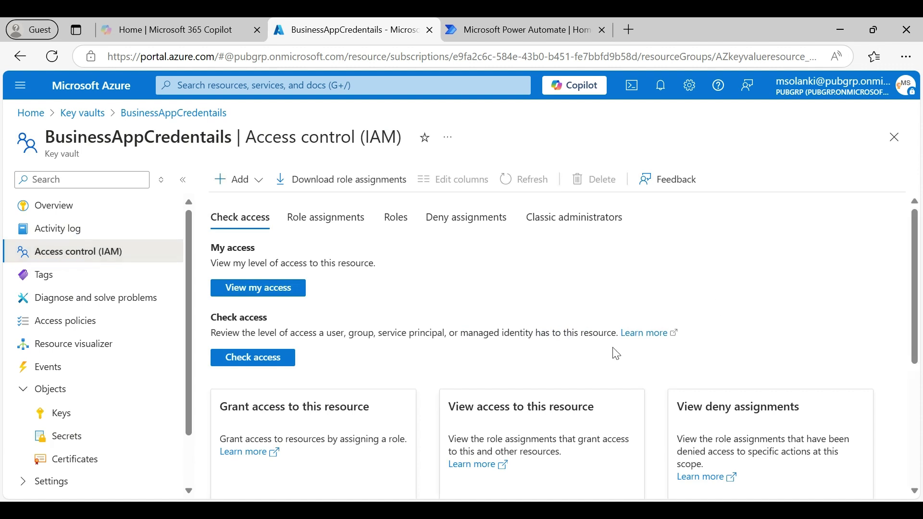
pyautogui.scroll(-1, 673, 288)
pyautogui.scroll(1, 707, 253)
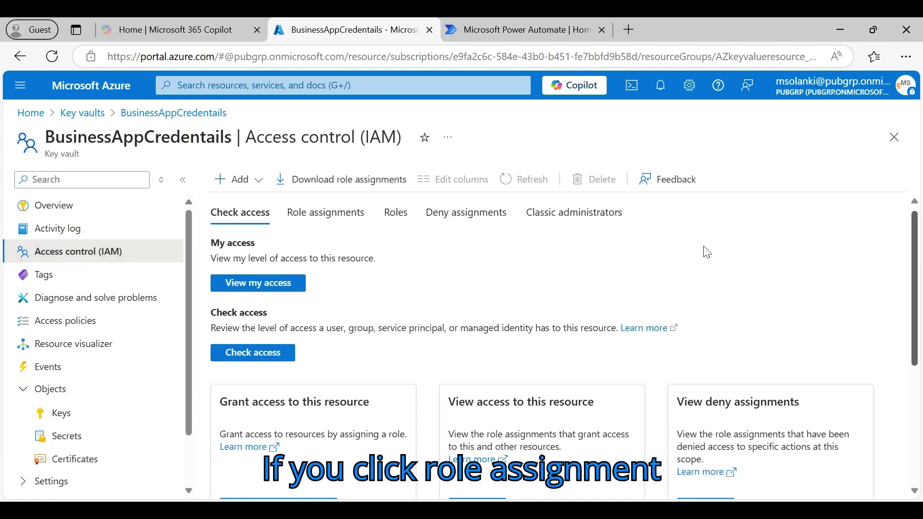
pyautogui.click(326, 213)
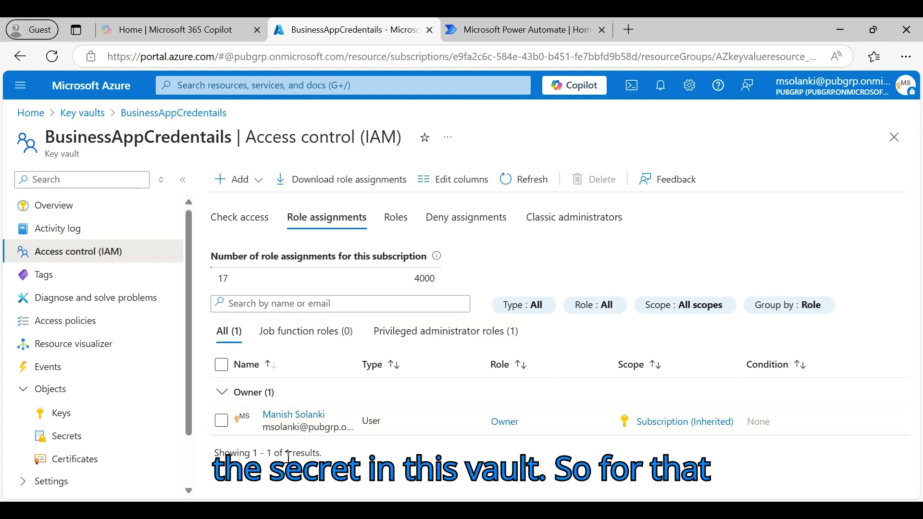
pyautogui.click(260, 189)
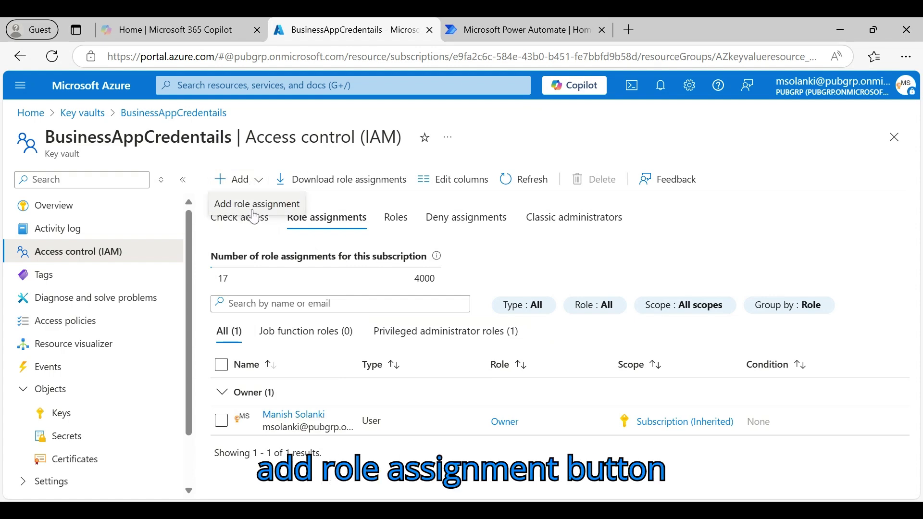
pyautogui.click(254, 211)
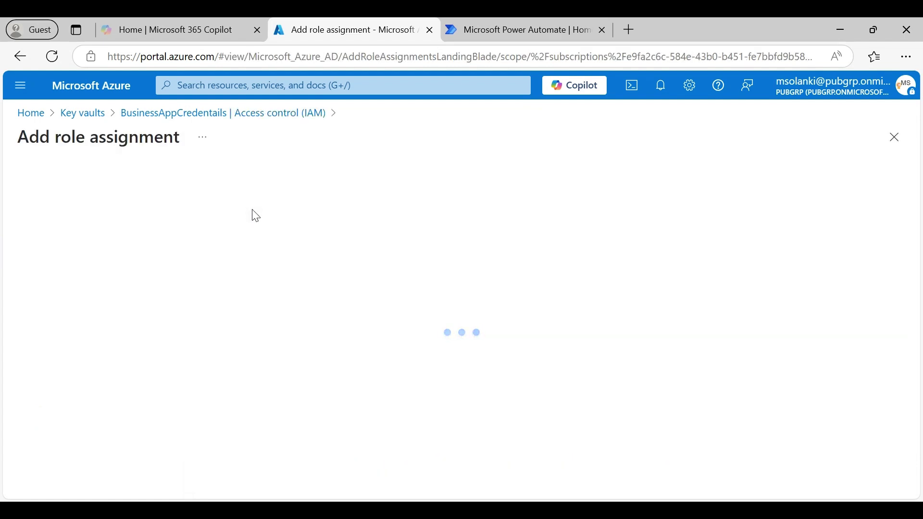
# - Search the roles and choose Key Vault Administrator for the new assignment
pyautogui.click(140, 318)
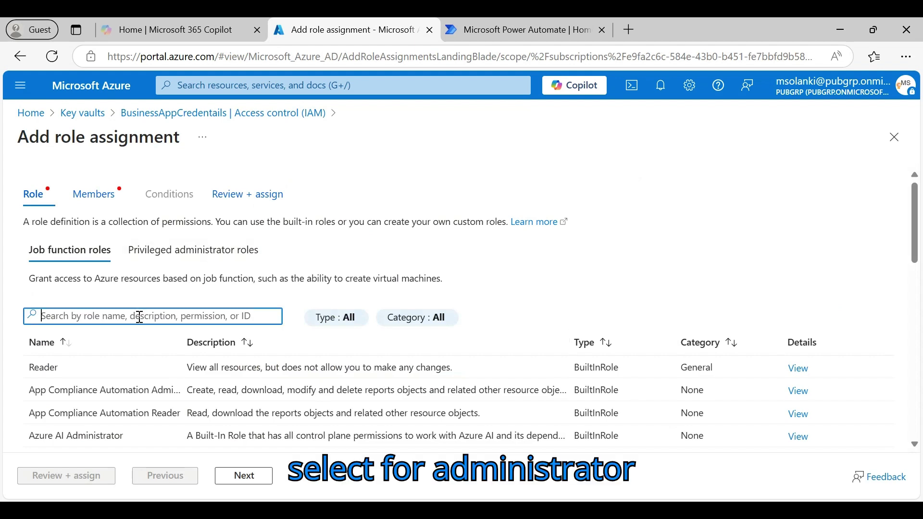
pyautogui.write('admini')
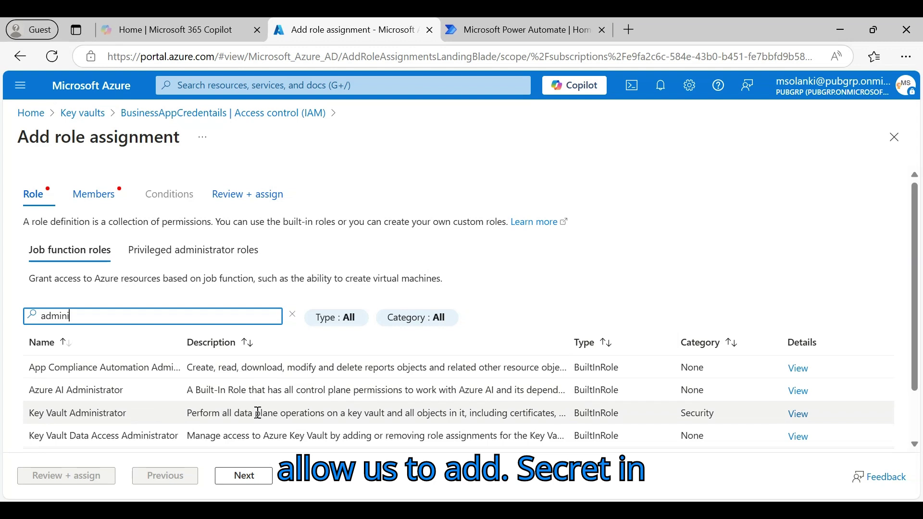
pyautogui.click(400, 416)
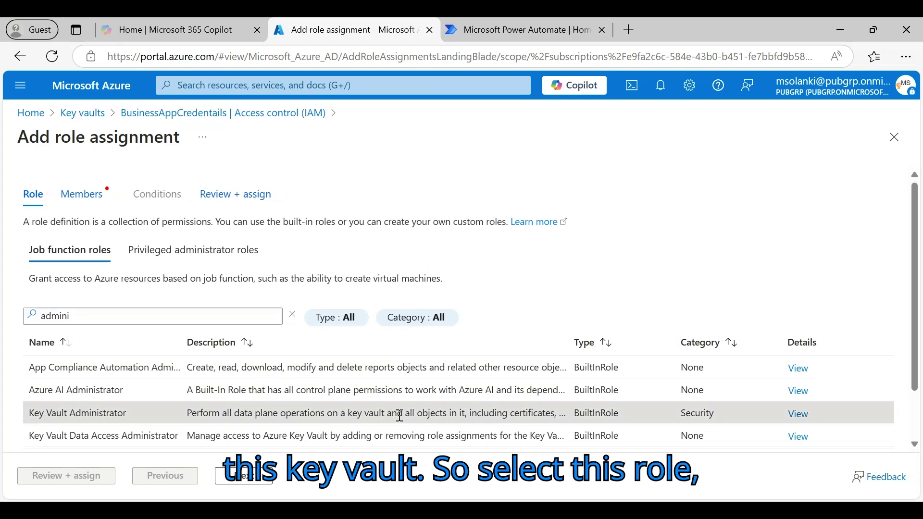
pyautogui.click(253, 484)
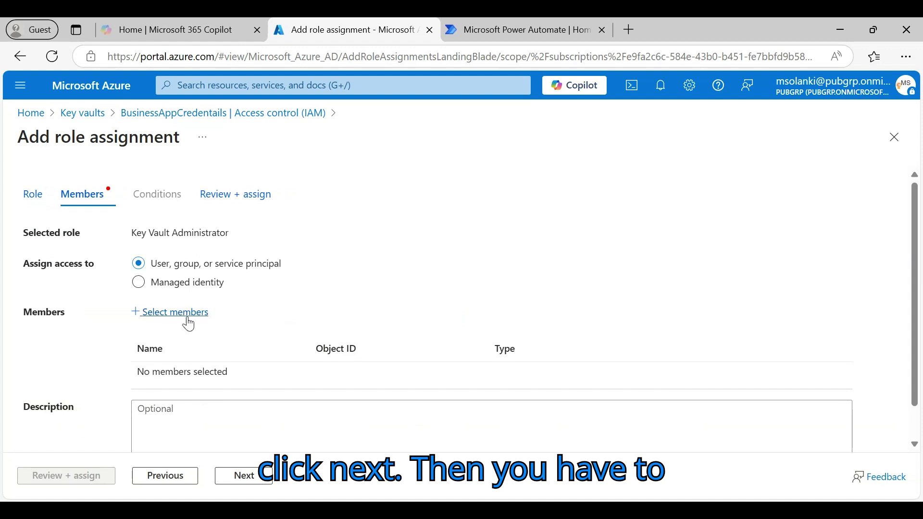
# - Add the signed-in user as the member and complete Review + assign
pyautogui.click(172, 318)
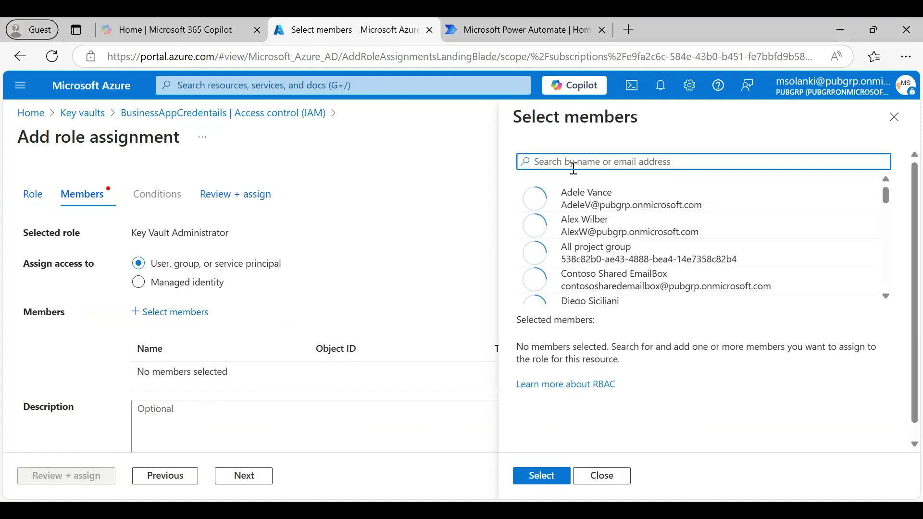
pyautogui.write('manish')
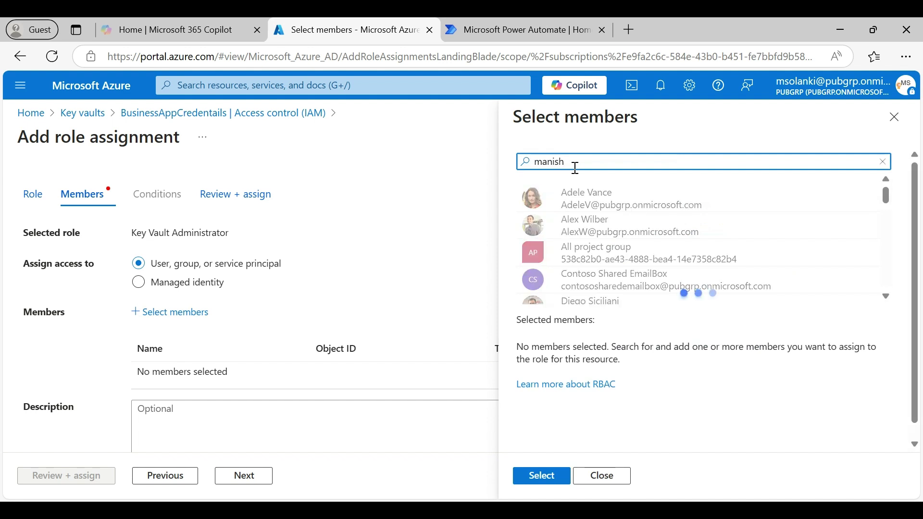
pyautogui.click(609, 203)
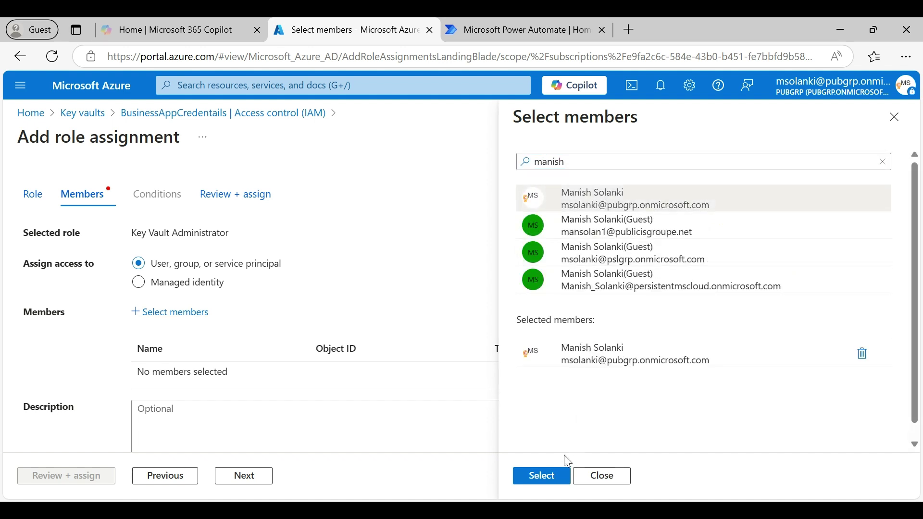
pyautogui.click(547, 483)
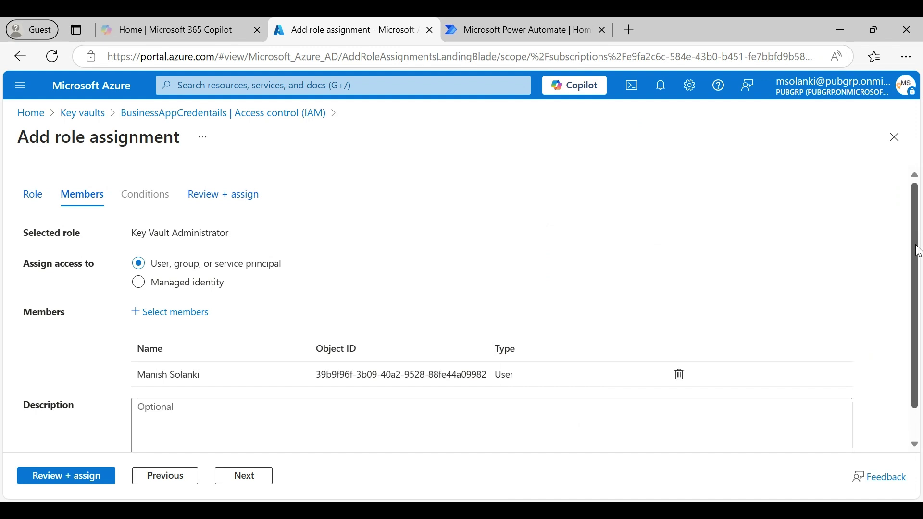
pyautogui.moveTo(918, 251); pyautogui.dragTo(918, 279)
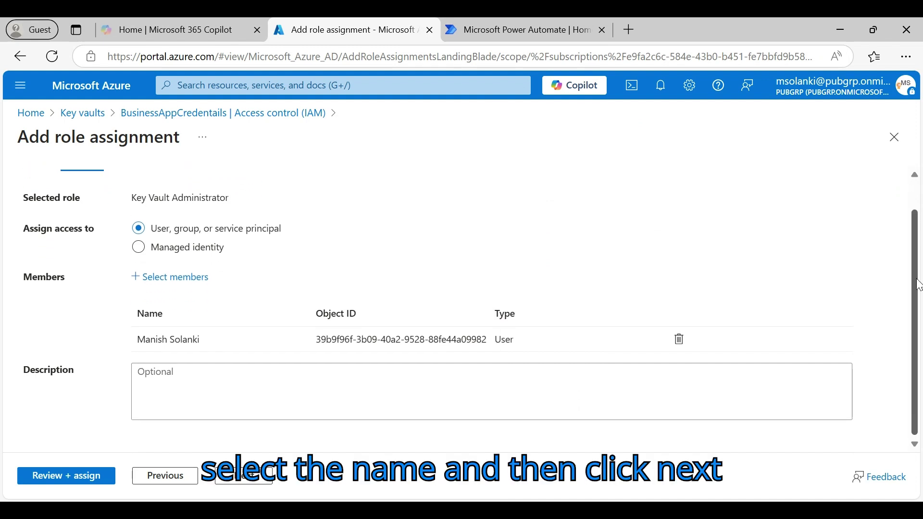
pyautogui.click(246, 477)
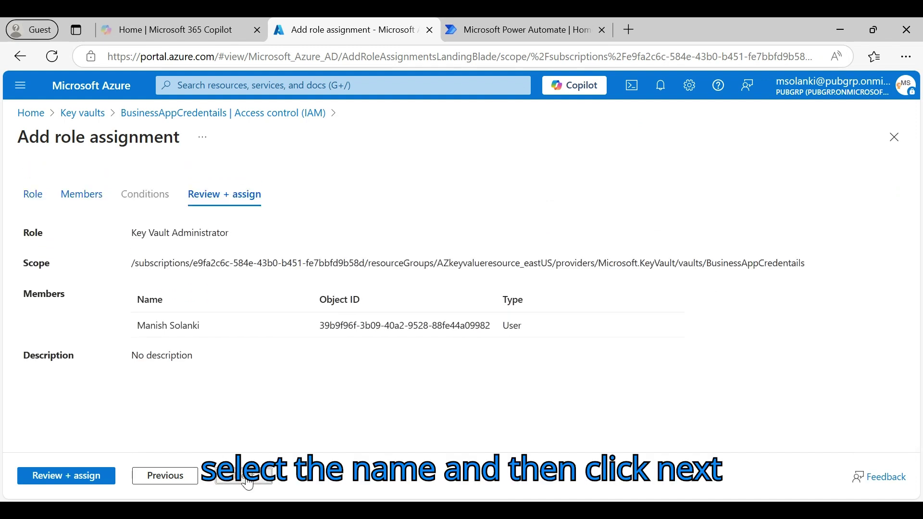
pyautogui.click(52, 479)
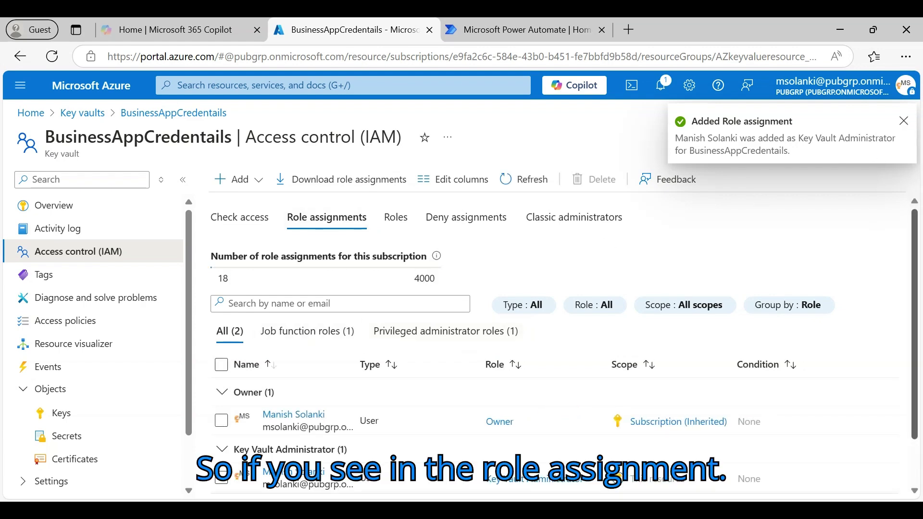
# - Open Objects > Secrets for BusinessAppCredentails, now loading with no secrets listed
pyautogui.scroll(-1, 752, 334)
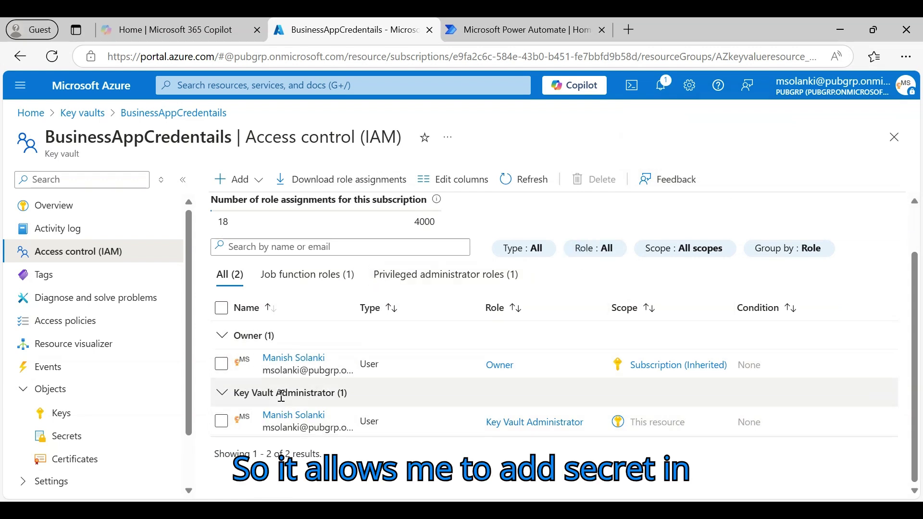
pyautogui.scroll(-1, 187, 299)
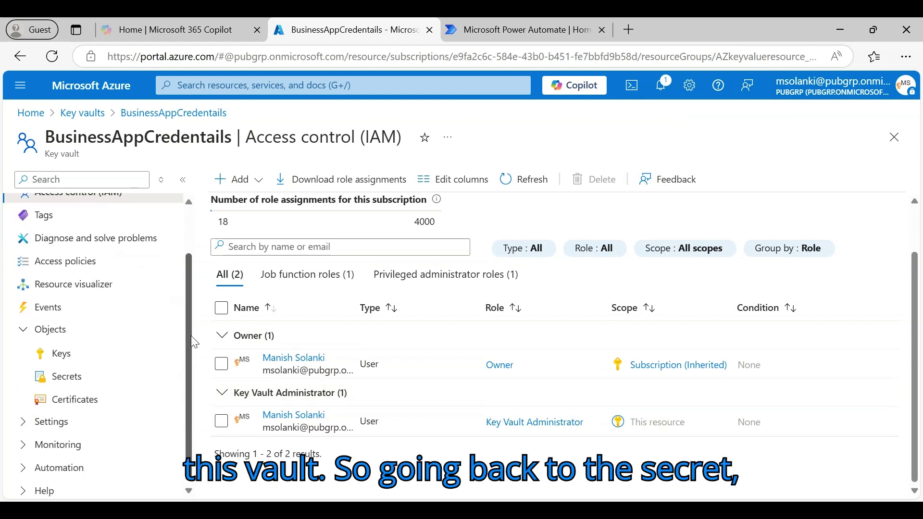
pyautogui.click(63, 382)
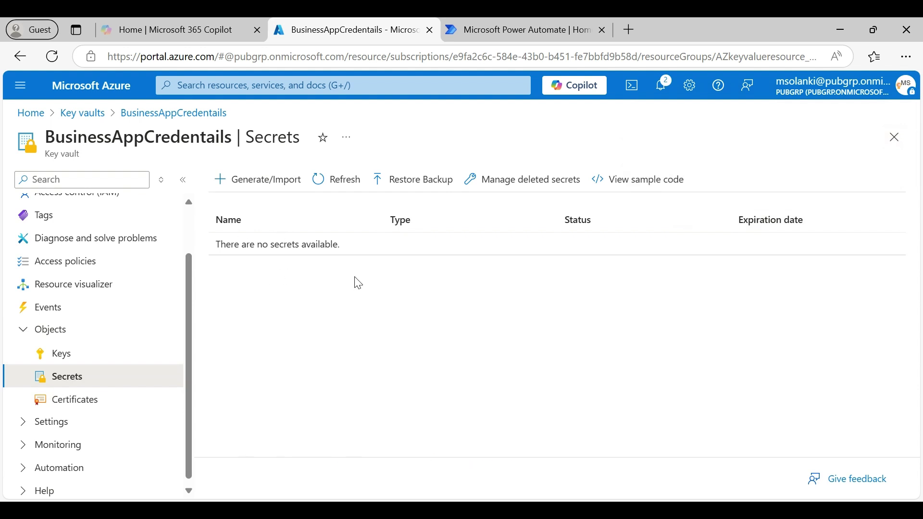
# - Create the secret PostmanAppSecret with the pasted secret value and dismiss the confirmation
pyautogui.click(246, 188)
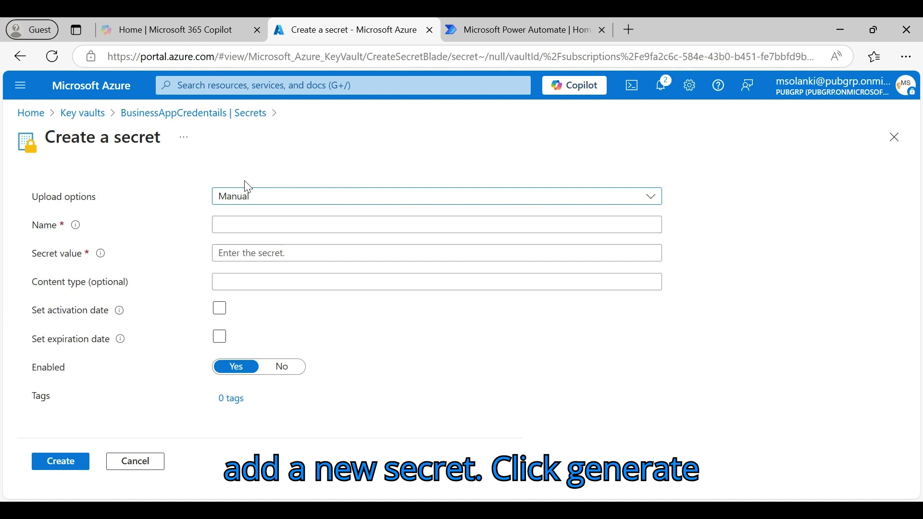
pyautogui.click(236, 225)
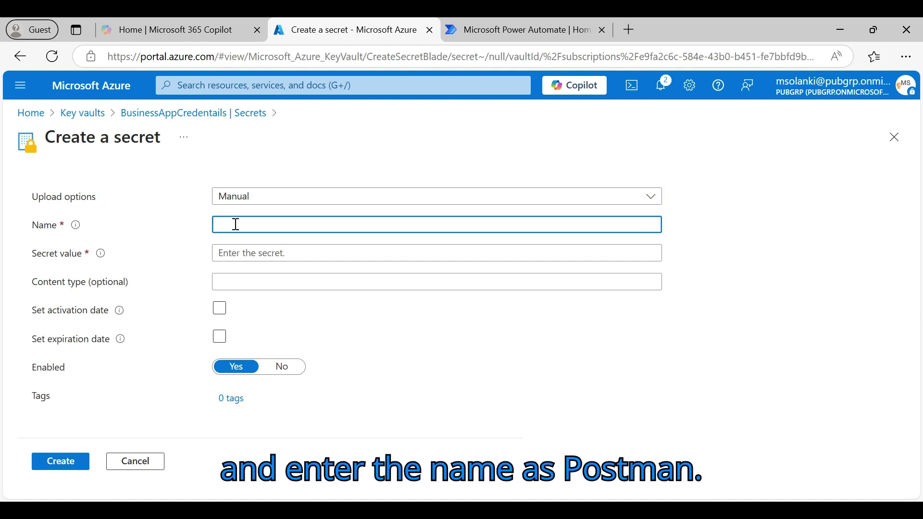
pyautogui.write('PostmanAppSec')
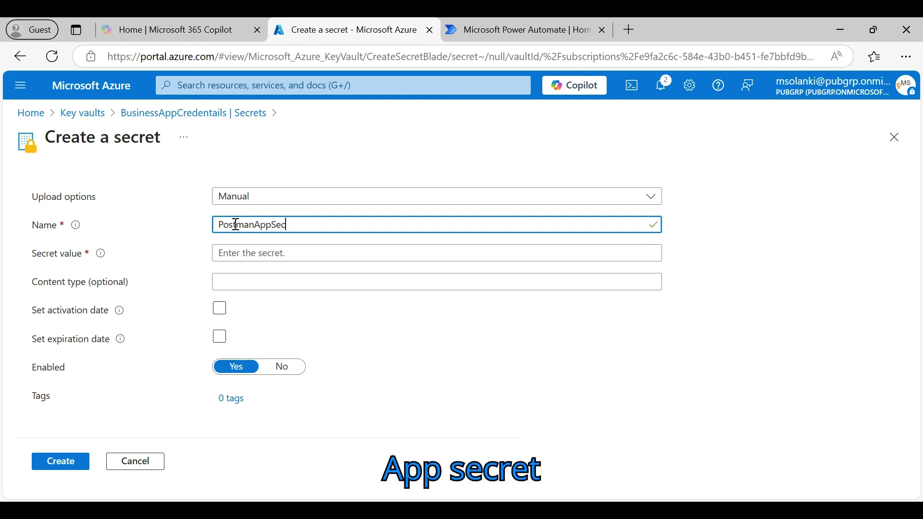
pyautogui.write('ret')
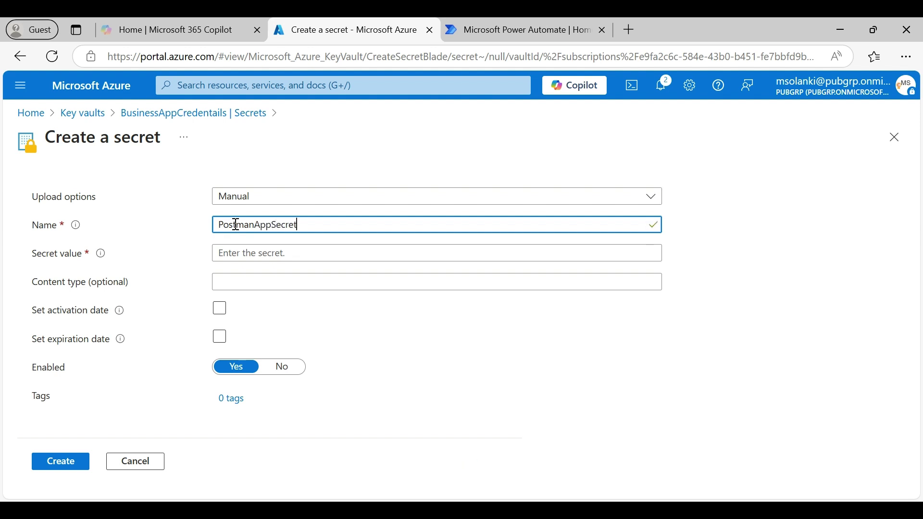
pyautogui.click(242, 252)
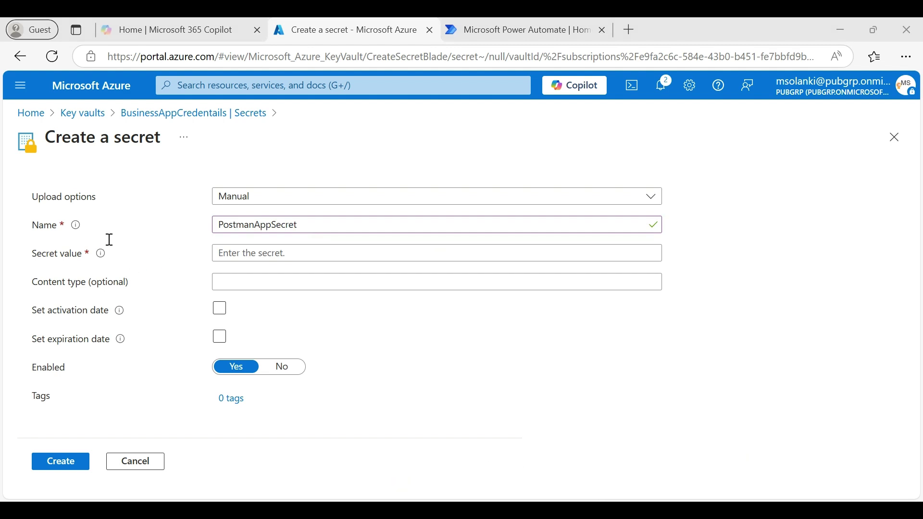
pyautogui.click(643, 109)
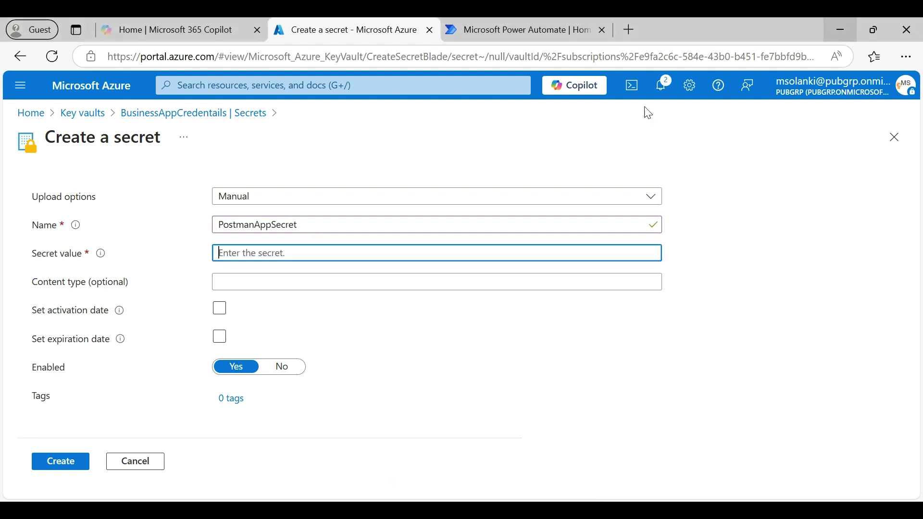
pyautogui.hotkey('ctrl', 'v')
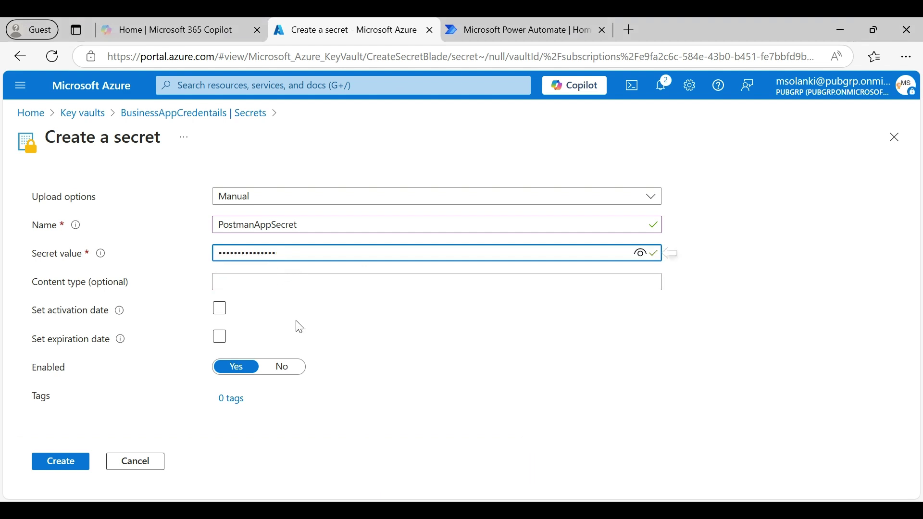
pyautogui.click(58, 467)
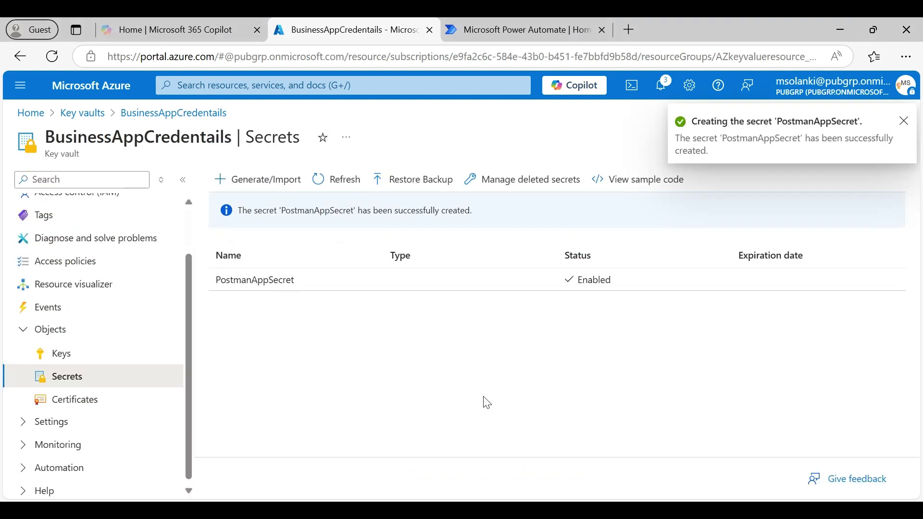
pyautogui.click(904, 121)
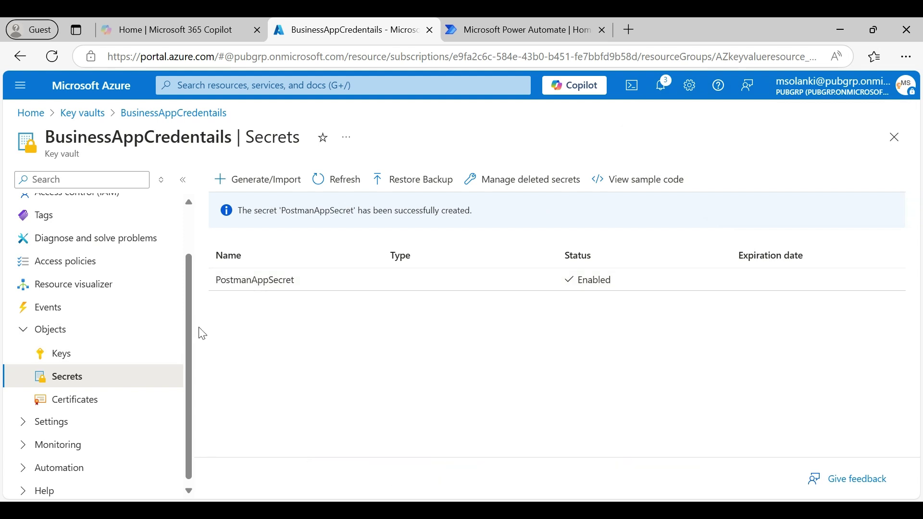
# - From Access control (IAM), start Add role assignment and search roles for 'us'
pyautogui.scroll(2, 190, 273)
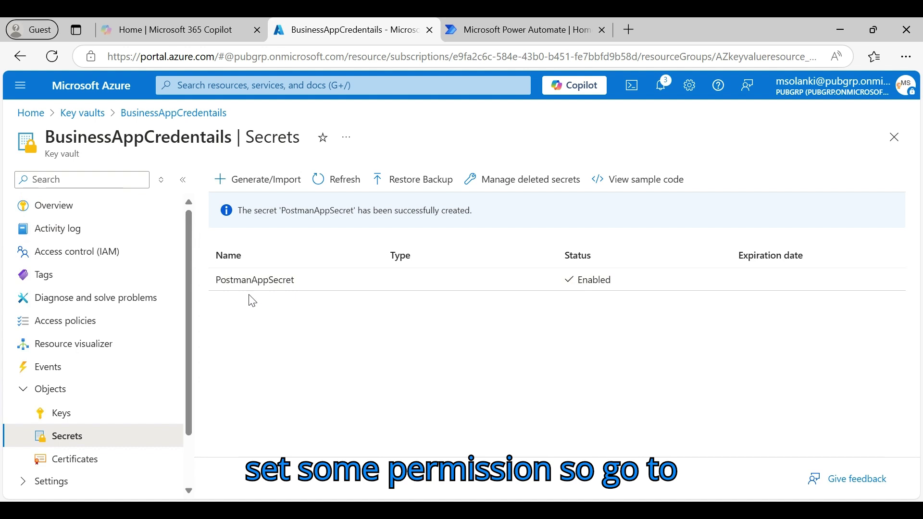
pyautogui.click(53, 259)
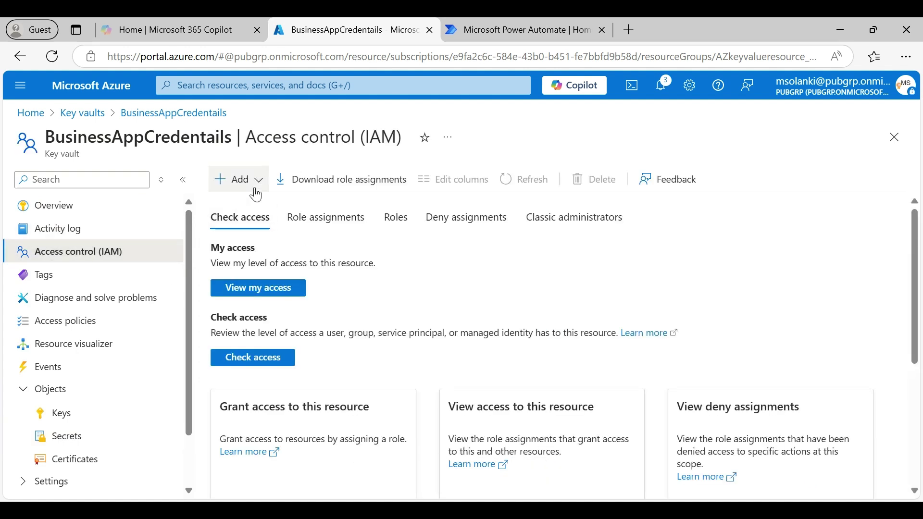
pyautogui.click(260, 192)
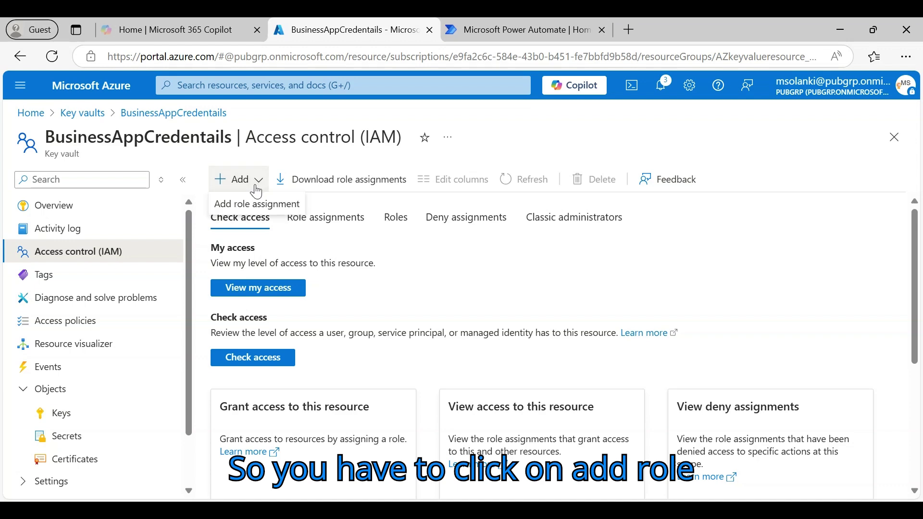
pyautogui.click(259, 204)
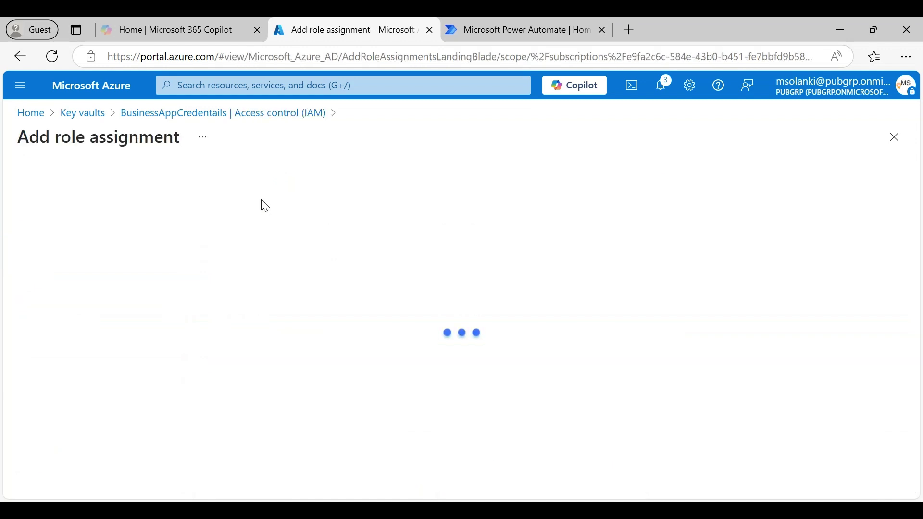
pyautogui.click(58, 284)
pyautogui.write('user')
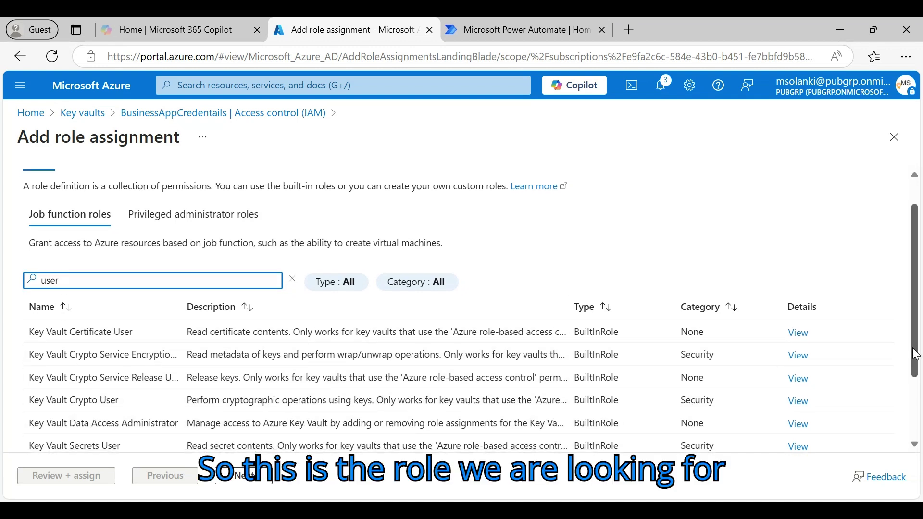
# - Pick Key Vault Secrets User as the role and continue to member selection
pyautogui.scroll(-1, 916, 350)
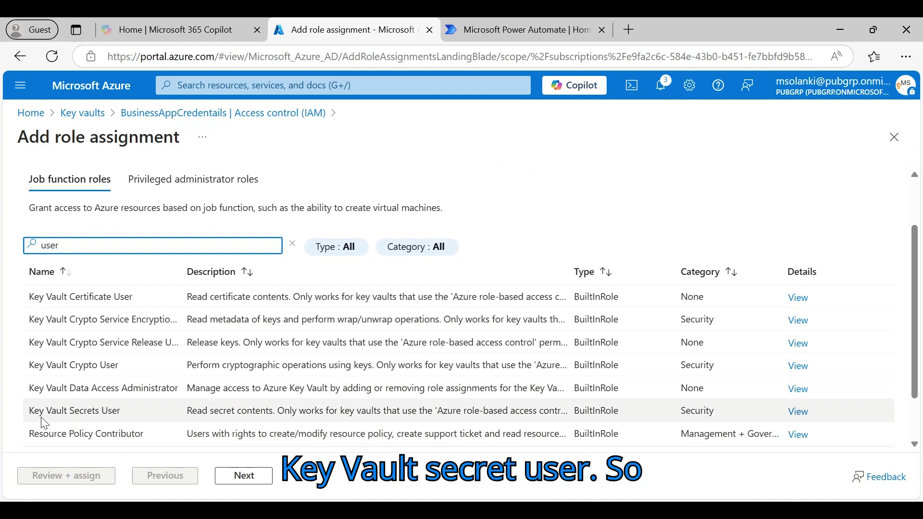
pyautogui.click(148, 416)
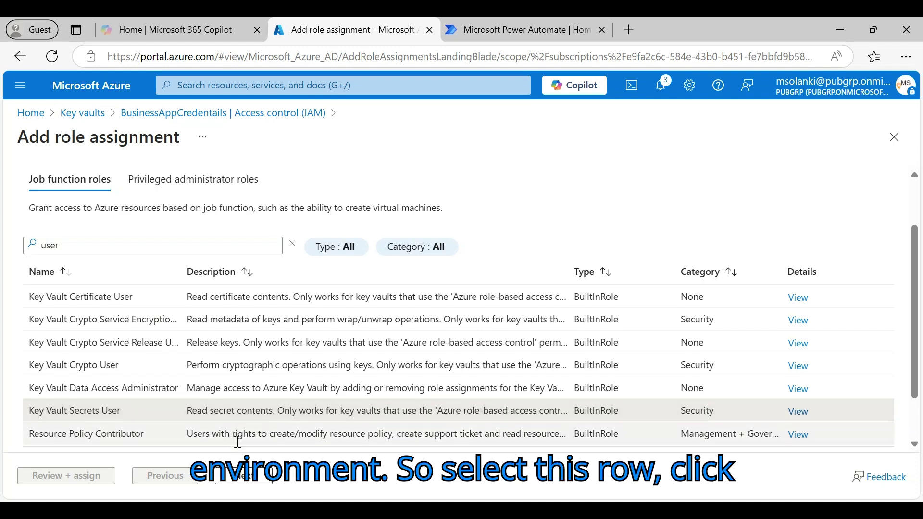
pyautogui.click(244, 476)
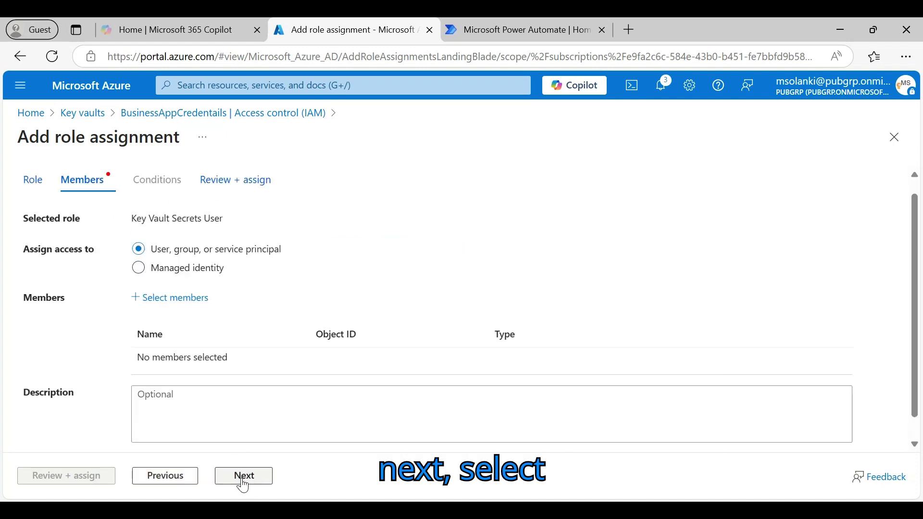
pyautogui.click(184, 304)
# - Add the Dataverse application and your own user account as members
pyautogui.write('da')
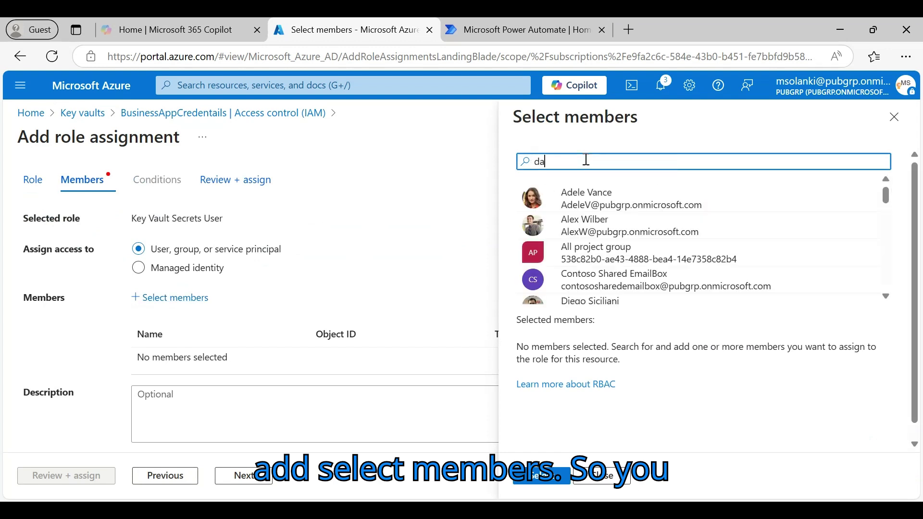
pyautogui.write('taverse')
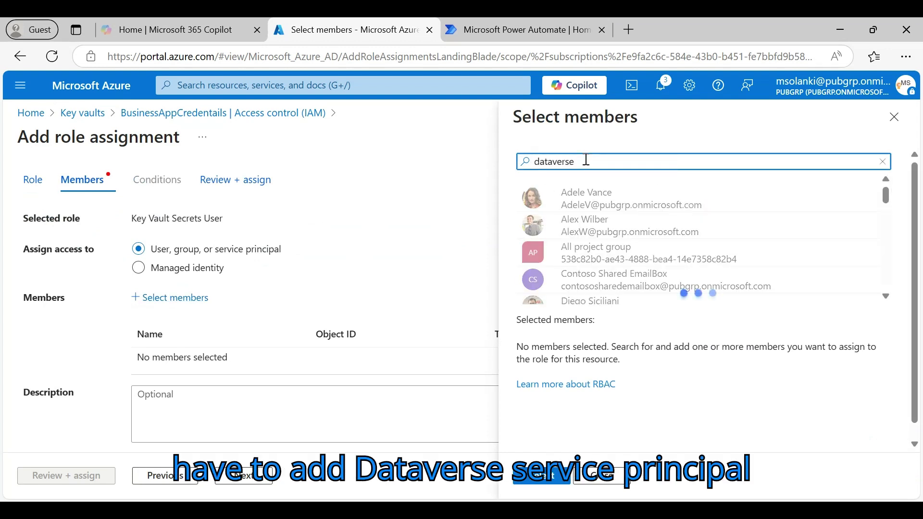
pyautogui.click(596, 193)
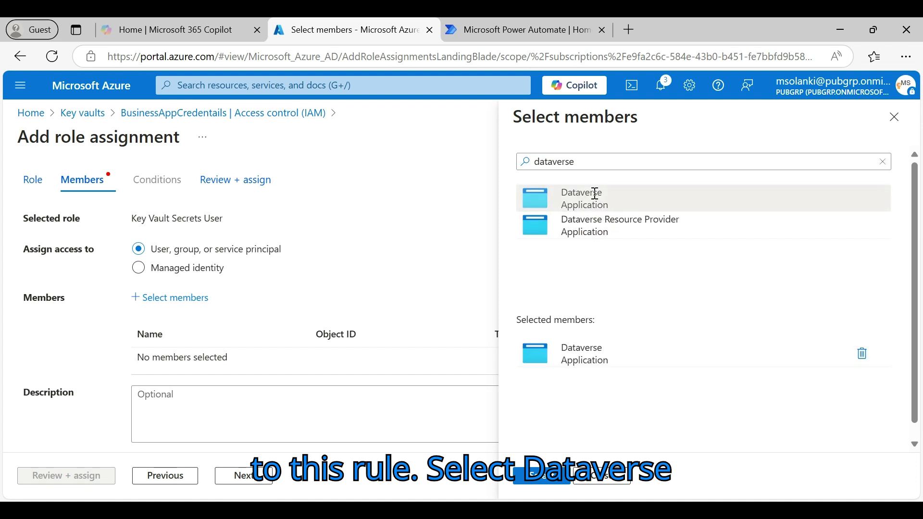
pyautogui.doubleClick(559, 162)
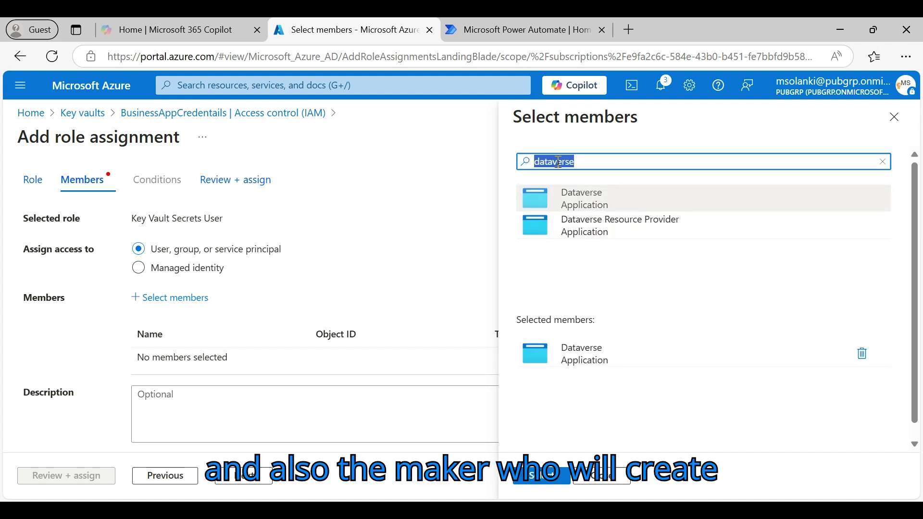
pyautogui.write('manish')
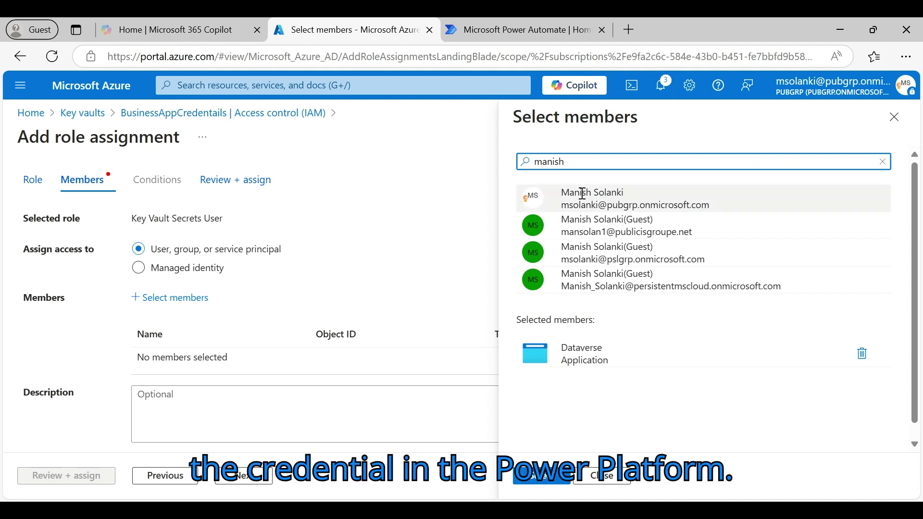
pyautogui.click(582, 194)
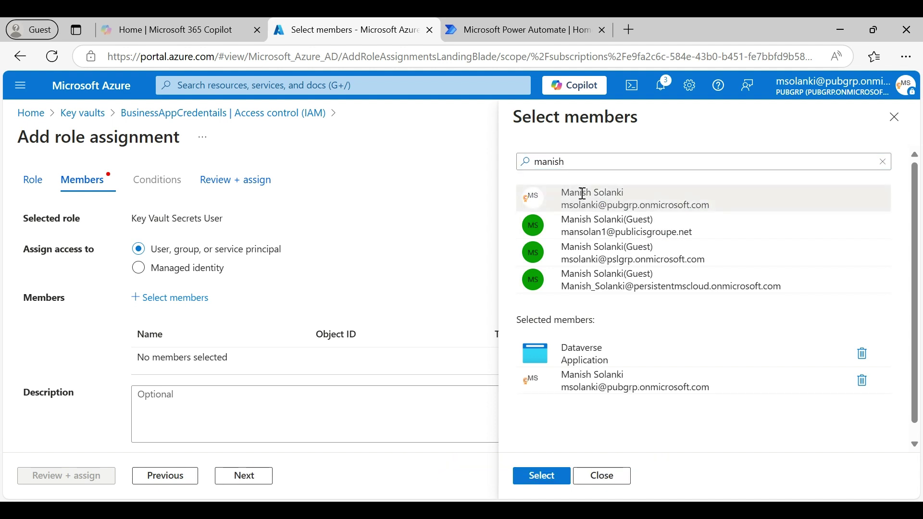
pyautogui.click(542, 477)
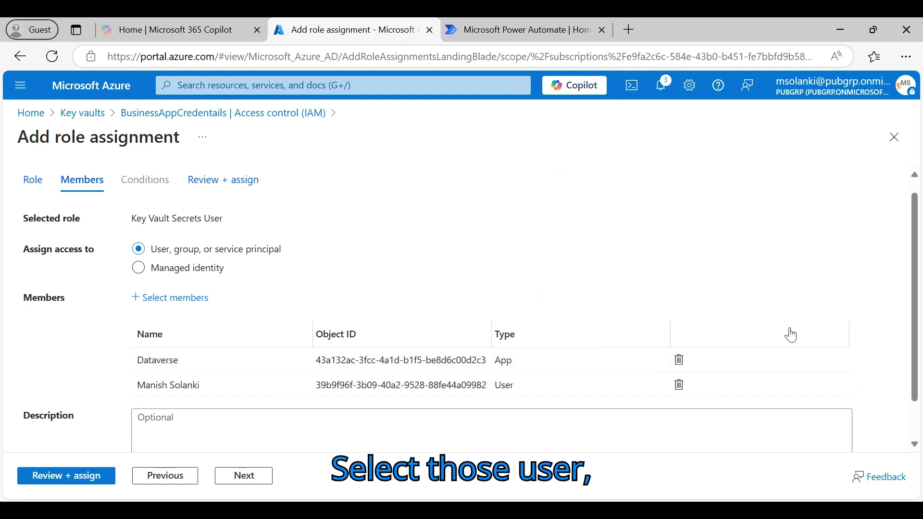
# - Review and submit the Key Vault Secrets User role assignment
pyautogui.scroll(-2, 916, 368)
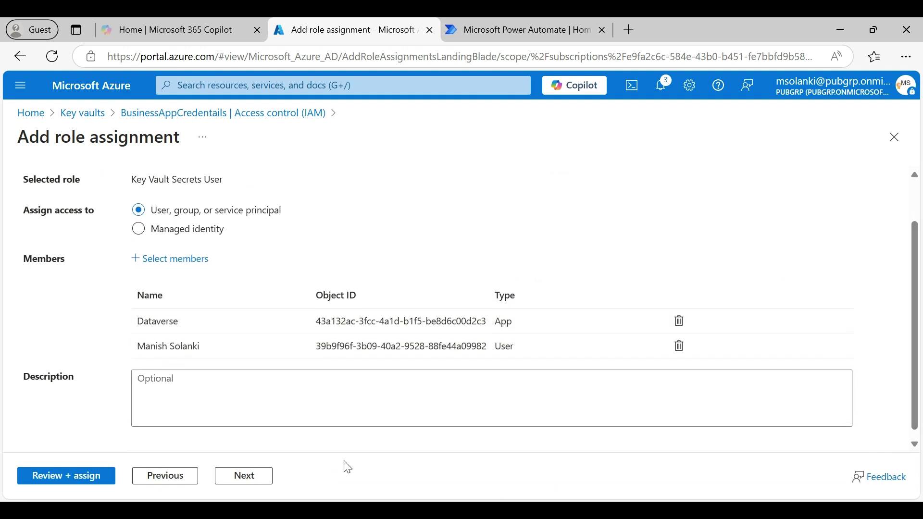
pyautogui.click(251, 481)
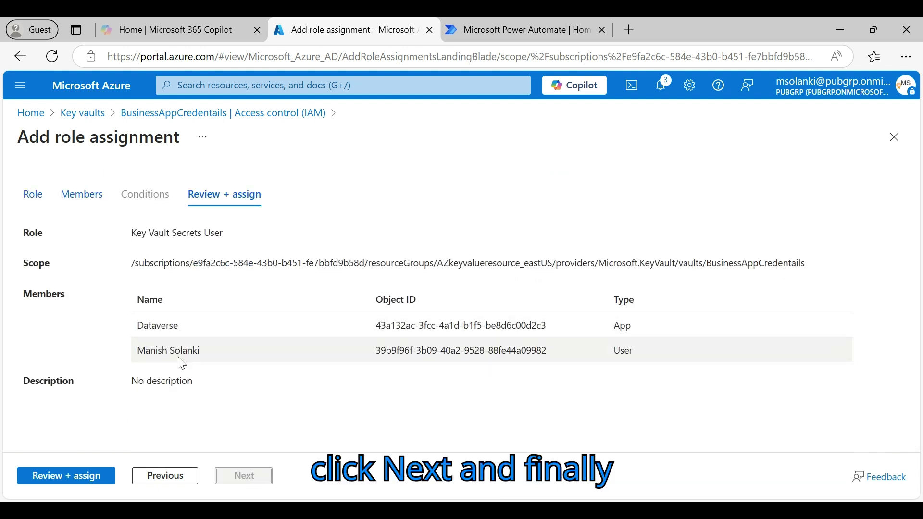
pyautogui.click(68, 480)
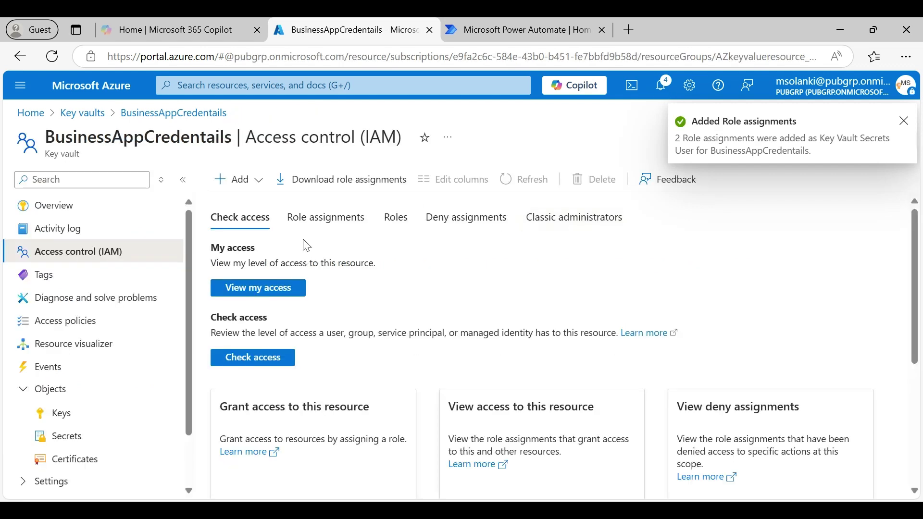
# - Show the vault's role assignments list down to the Key Vault Secrets User group
pyautogui.click(309, 224)
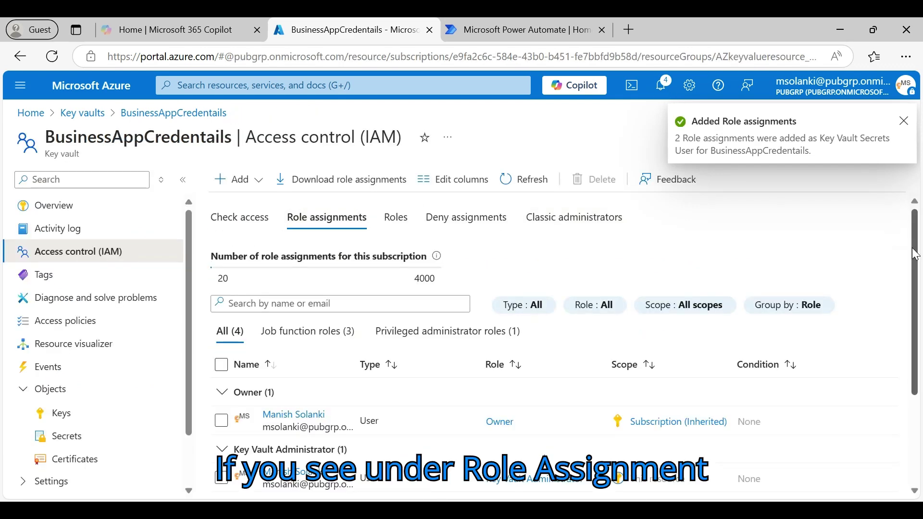
pyautogui.scroll(-3, 826, 346)
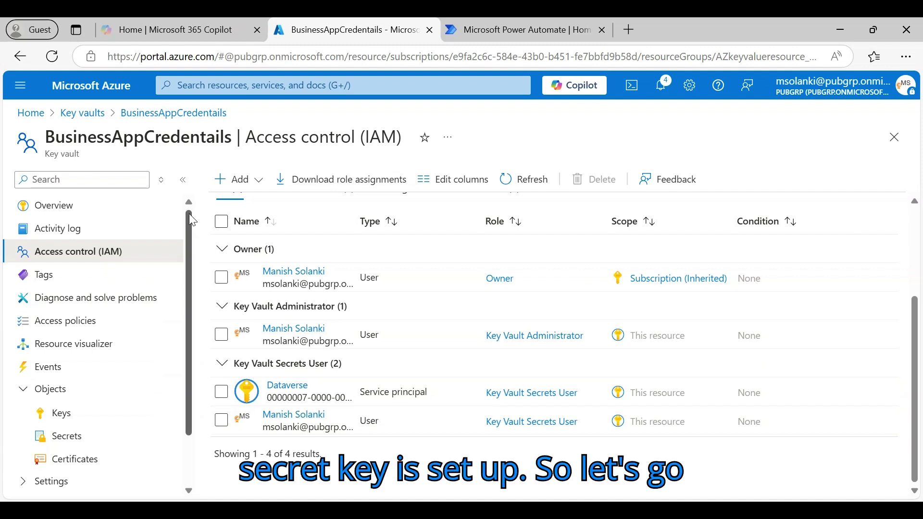
# - Go to the Test environment's Credentials page through More > Discover all in Power Automate
pyautogui.click(69, 215)
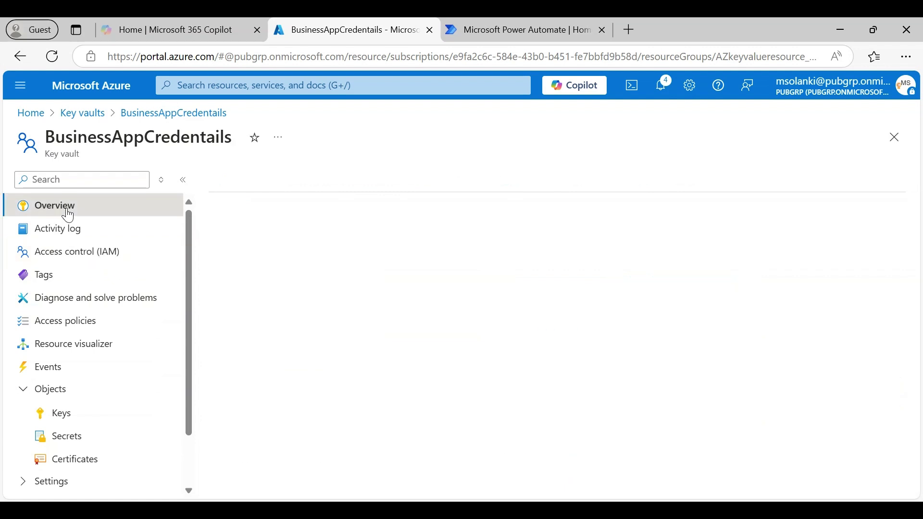
pyautogui.hotkey('ctrl', 'Tab')
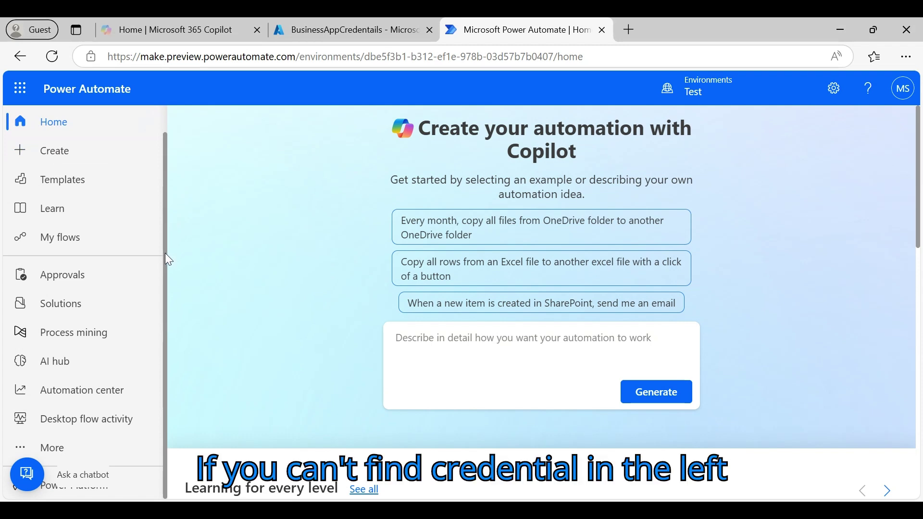
pyautogui.click(52, 452)
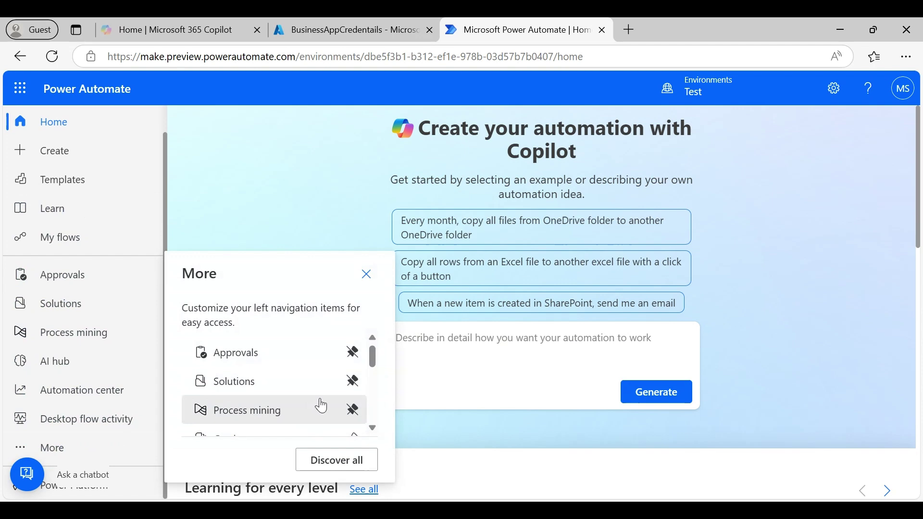
pyautogui.click(337, 460)
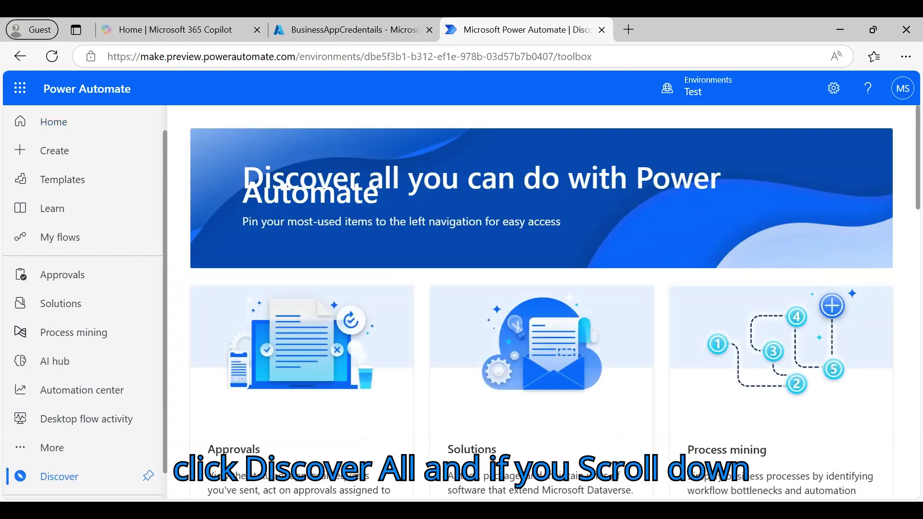
pyautogui.scroll(-8, 552, 303)
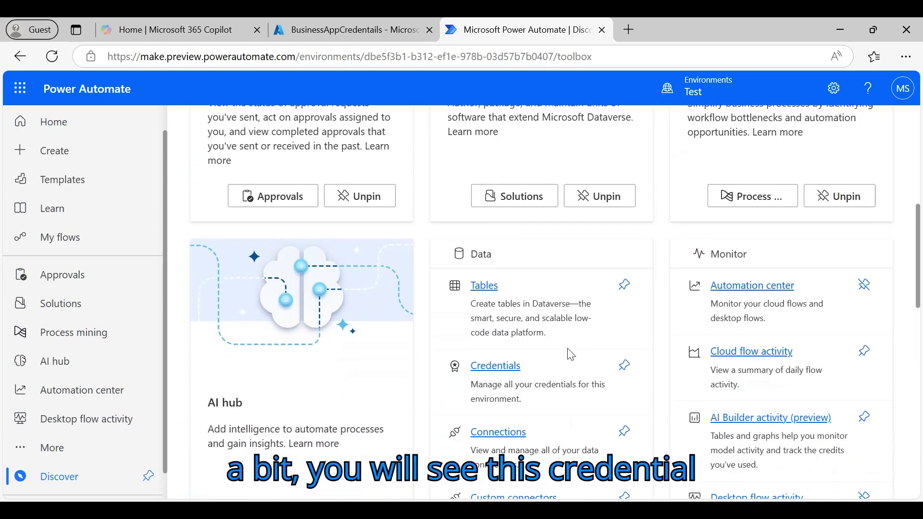
pyautogui.click(496, 371)
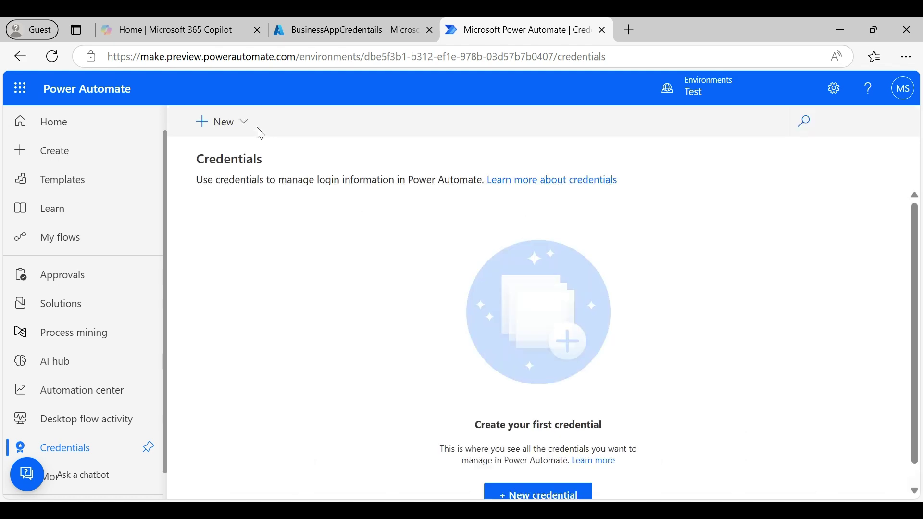
# - Create a single credential named 'Postman App Credential' with description 'for demo purpose'
pyautogui.click(245, 123)
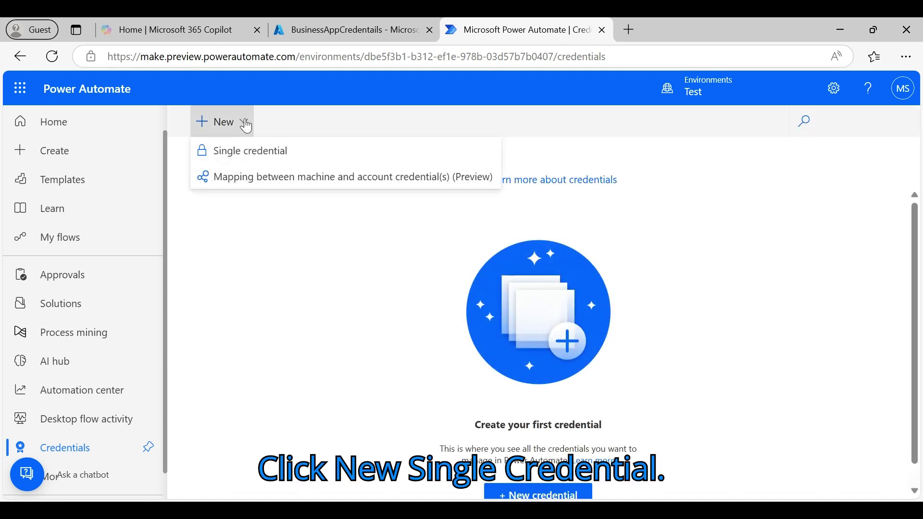
pyautogui.click(235, 153)
pyautogui.click(540, 239)
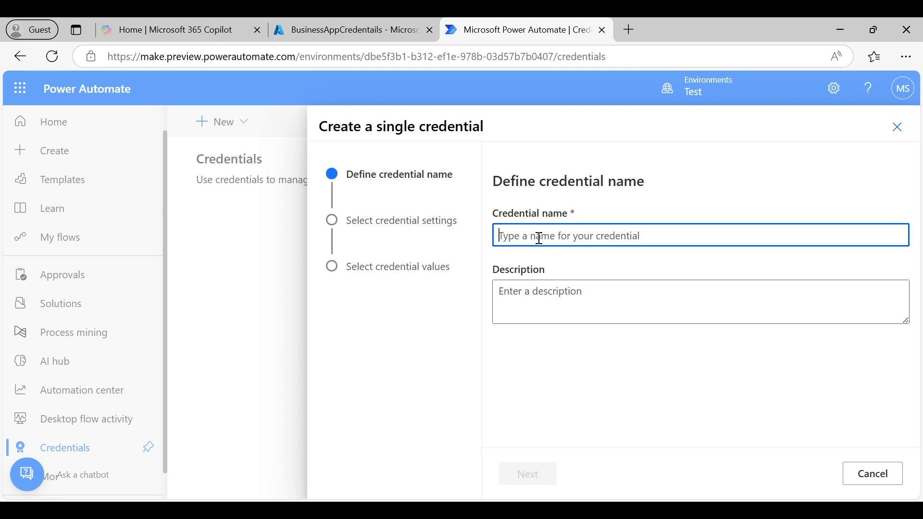
pyautogui.write('Po')
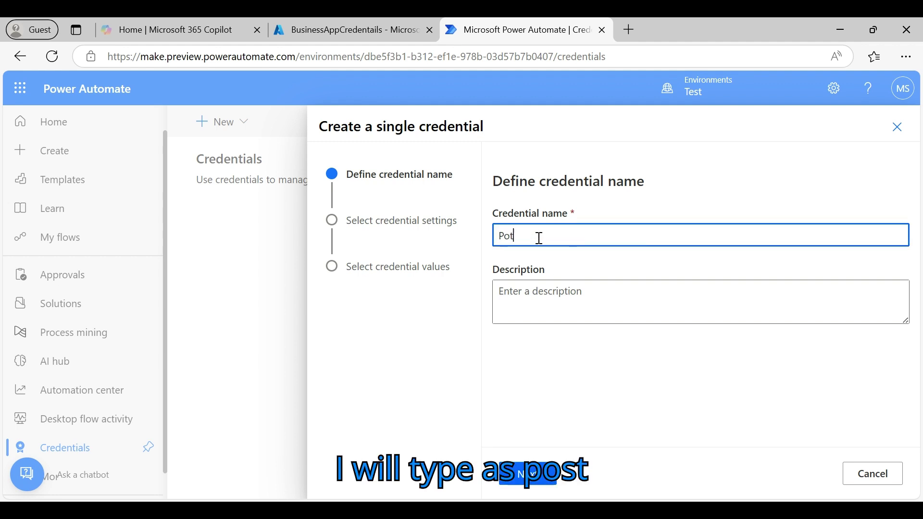
pyautogui.write('stman ')
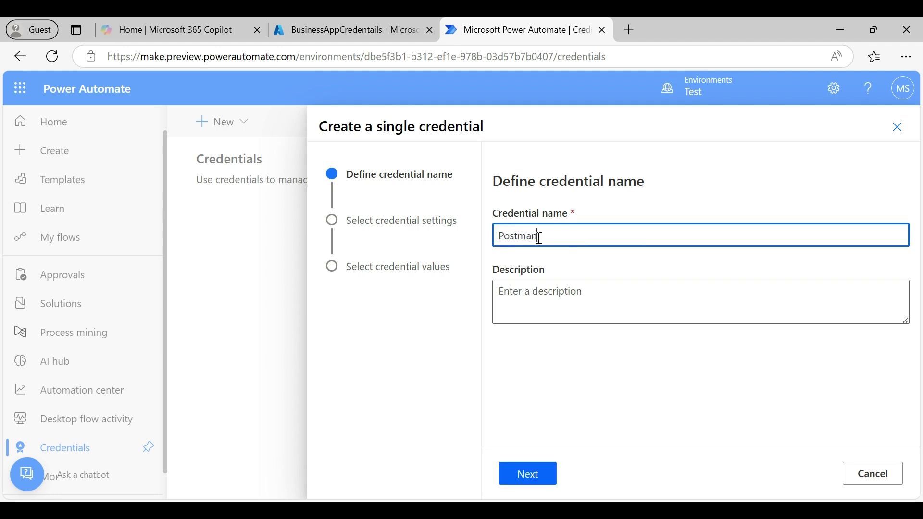
pyautogui.write('App')
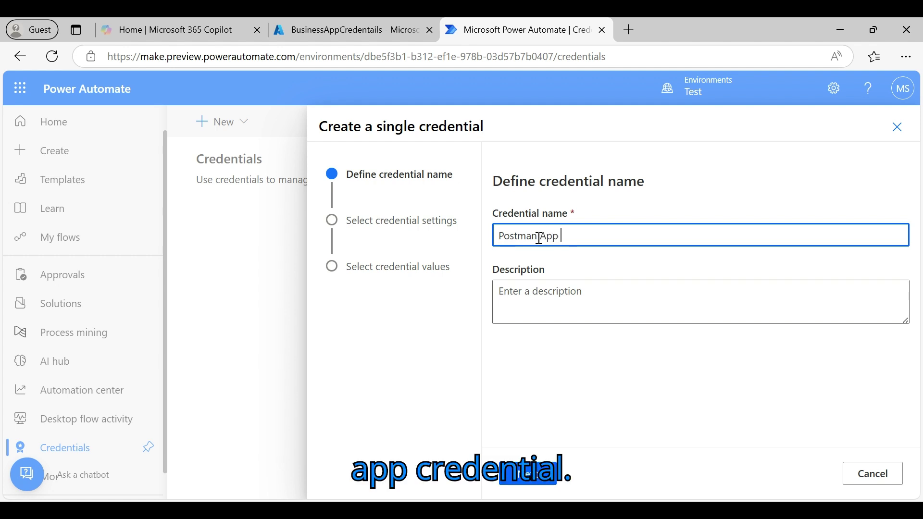
pyautogui.write(' Creden')
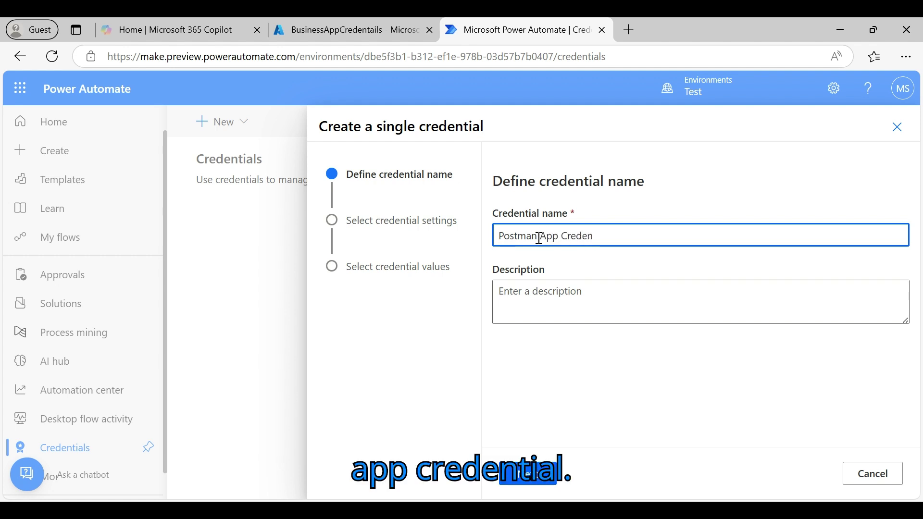
pyautogui.write('tial')
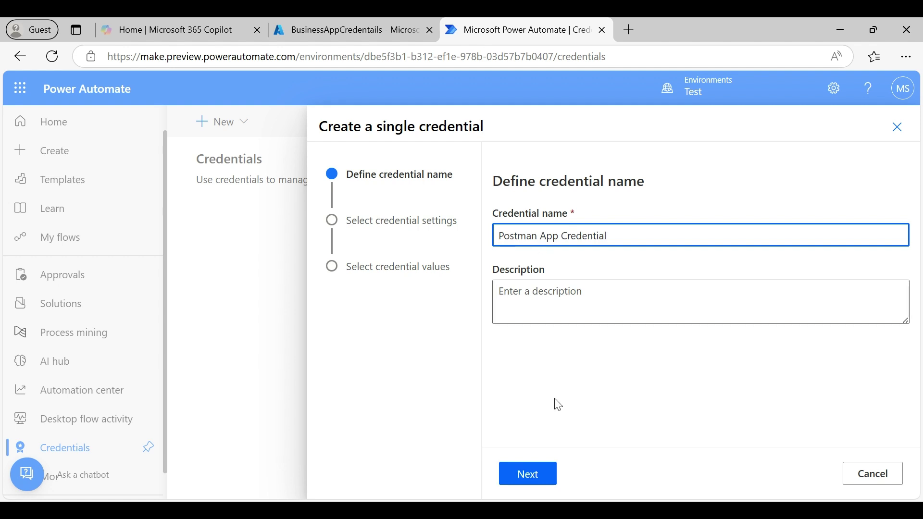
pyautogui.click(553, 299)
pyautogui.write('f')
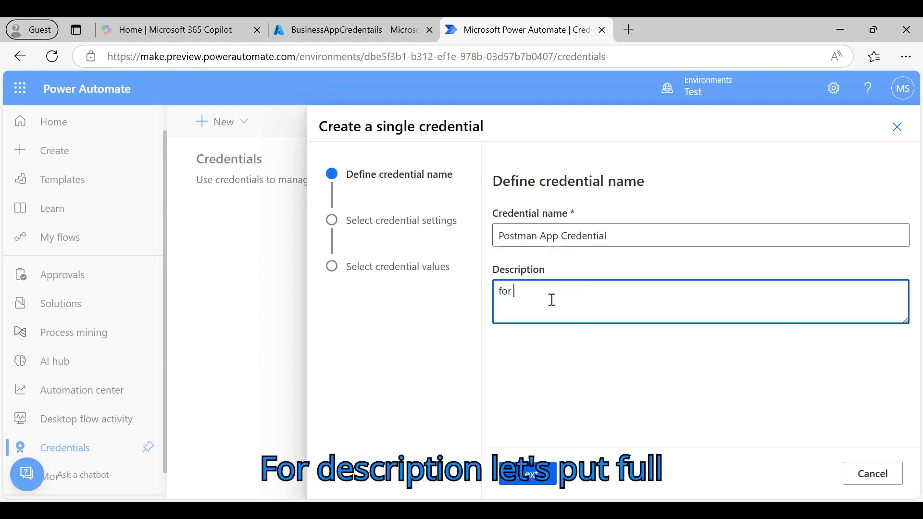
pyautogui.write('or demo purpose')
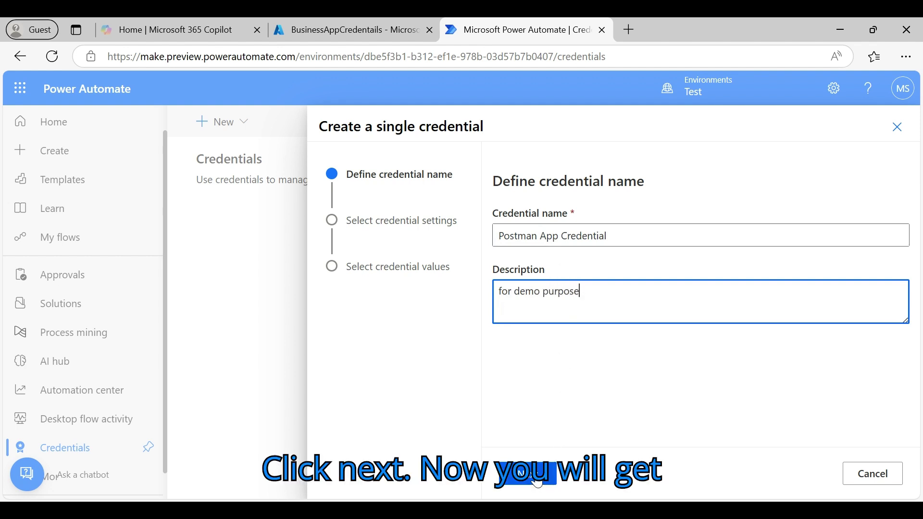
pyautogui.click(548, 473)
# - Make the credential usable in Desktop flow, stored in Azure key vault
pyautogui.scroll(-2, 918, 215)
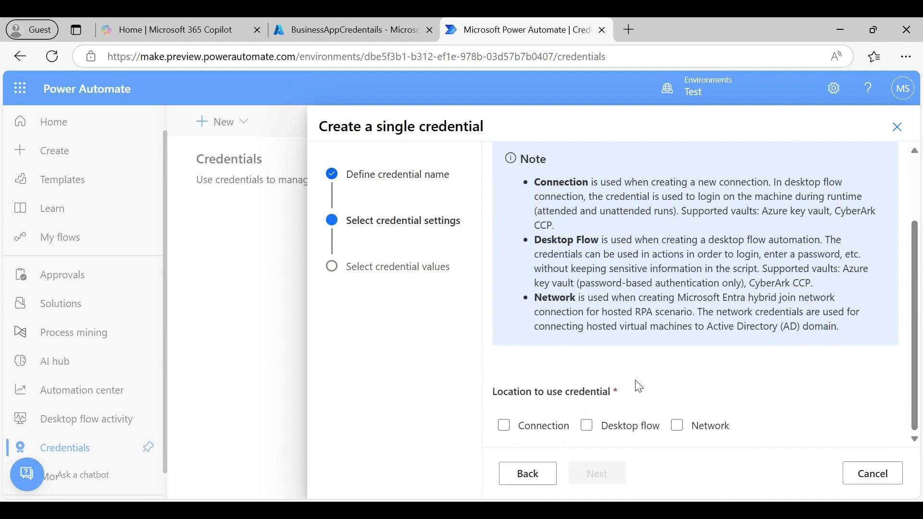
pyautogui.click(588, 429)
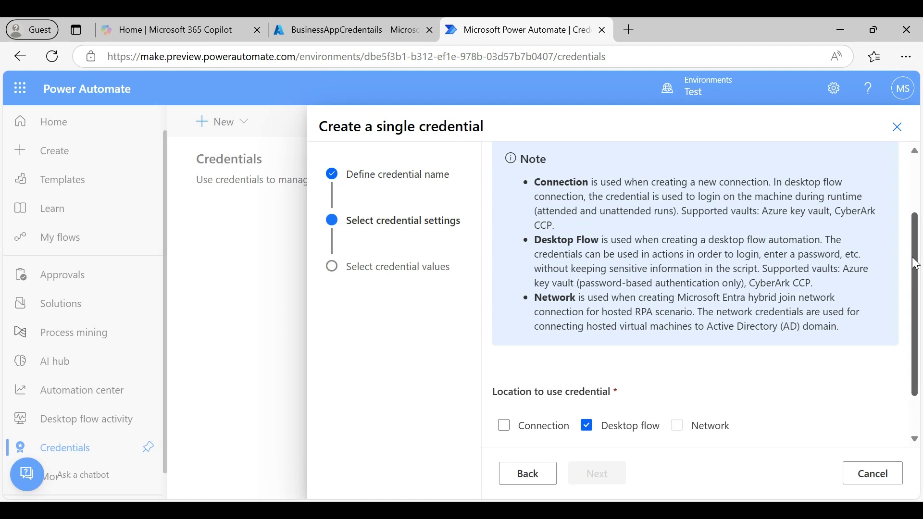
pyautogui.moveTo(919, 265); pyautogui.dragTo(918, 300)
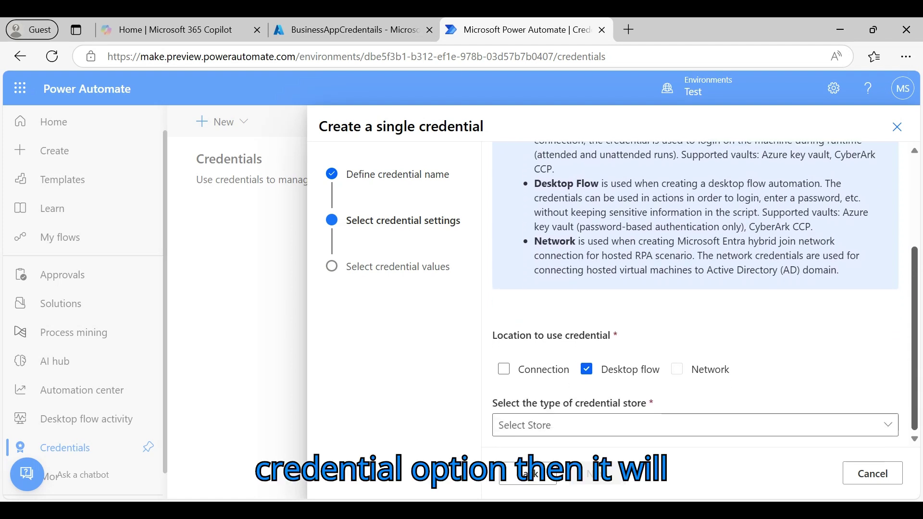
pyautogui.click(893, 431)
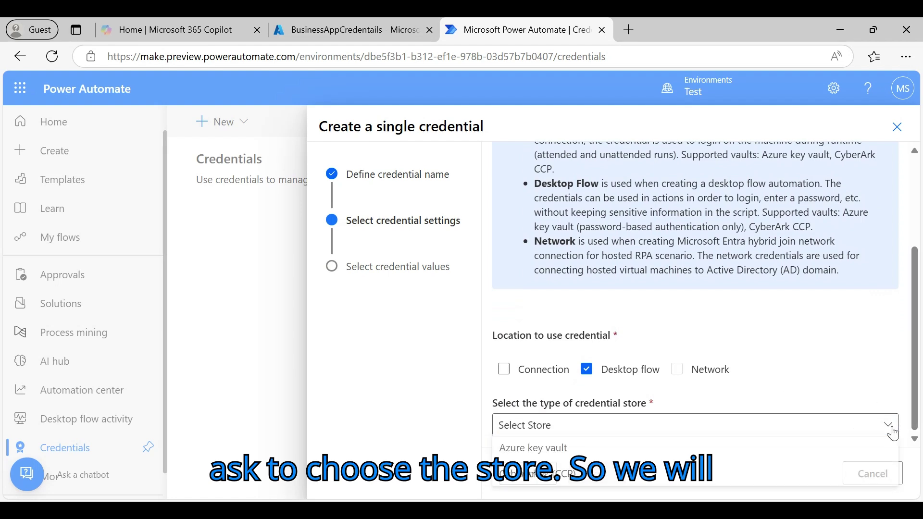
pyautogui.click(526, 450)
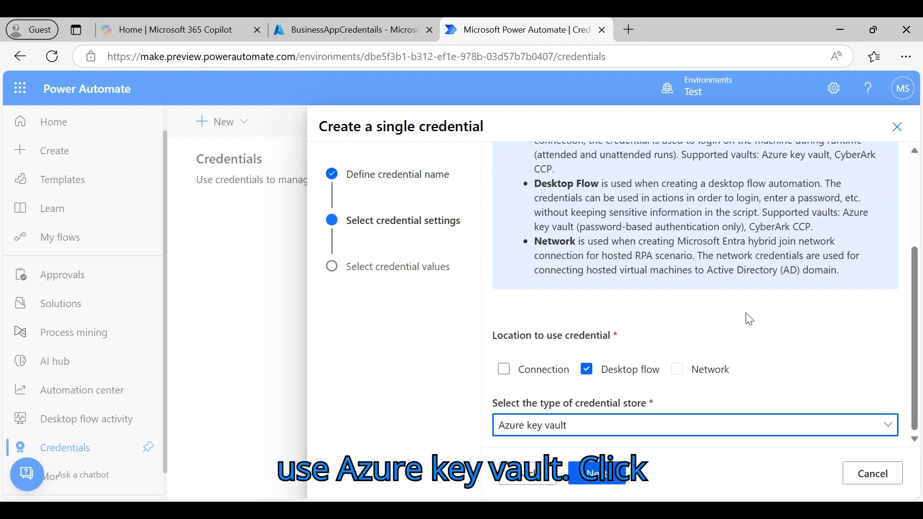
pyautogui.click(601, 474)
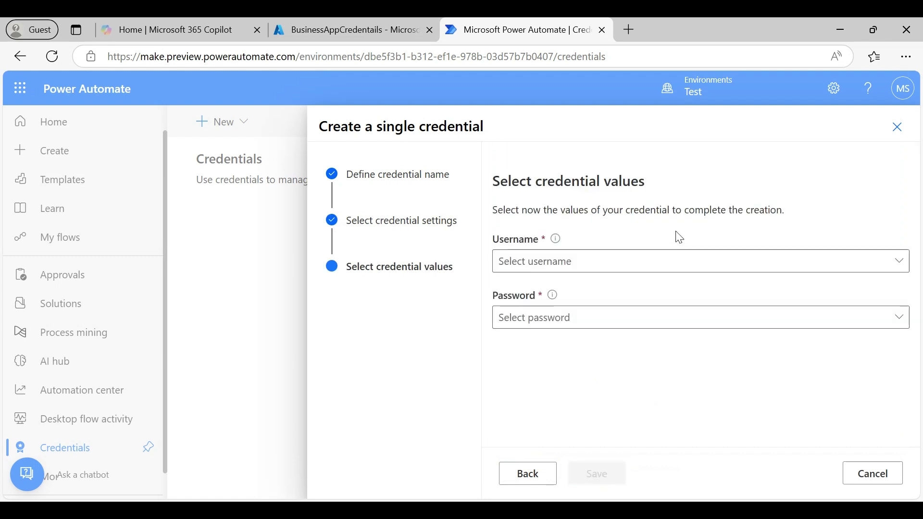
# - Create the username variable 'Postman App Username' with the Postman login e-mail as its value
pyautogui.click(615, 261)
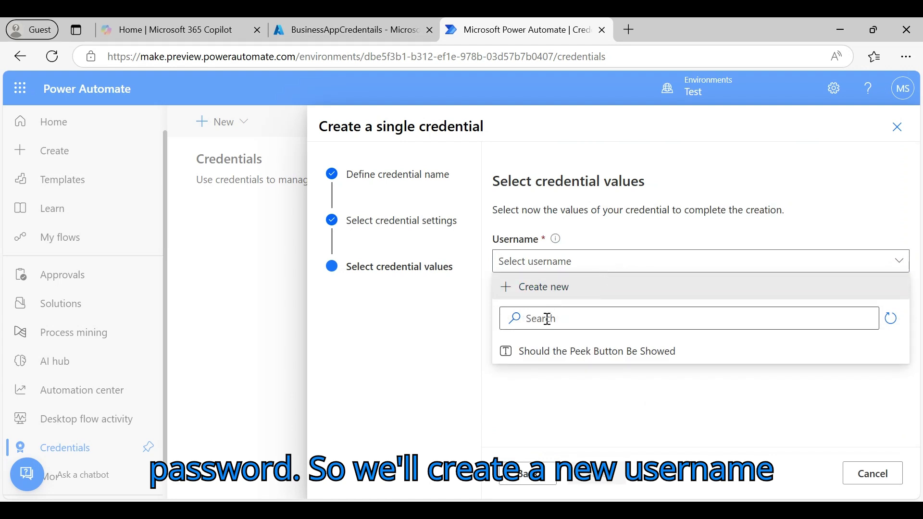
pyautogui.click(537, 289)
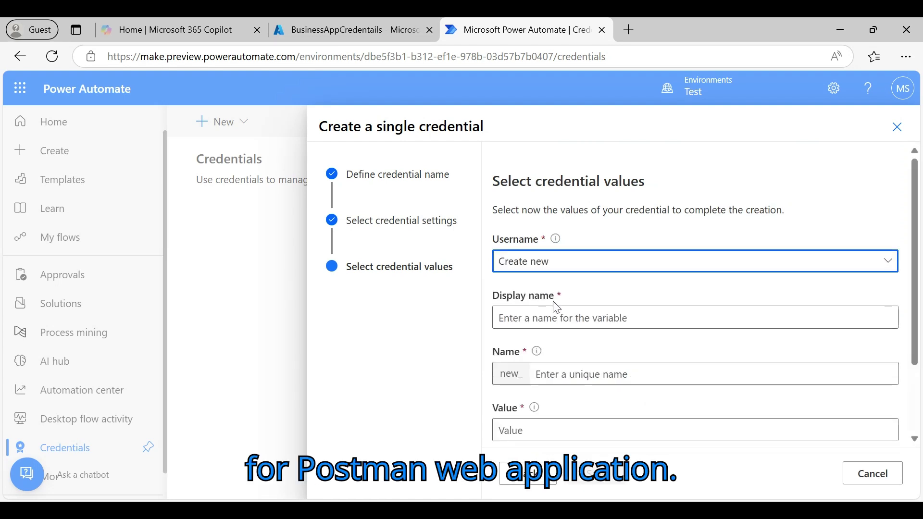
pyautogui.click(537, 319)
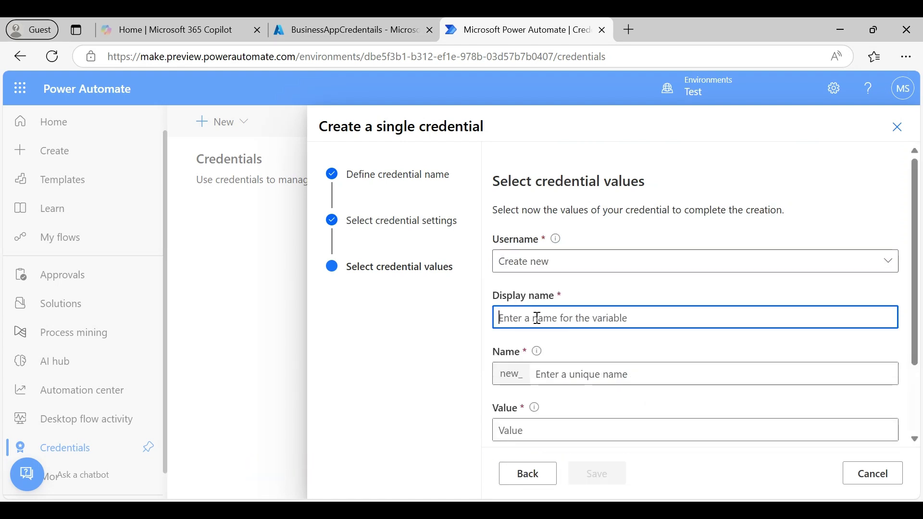
pyautogui.write('Postm')
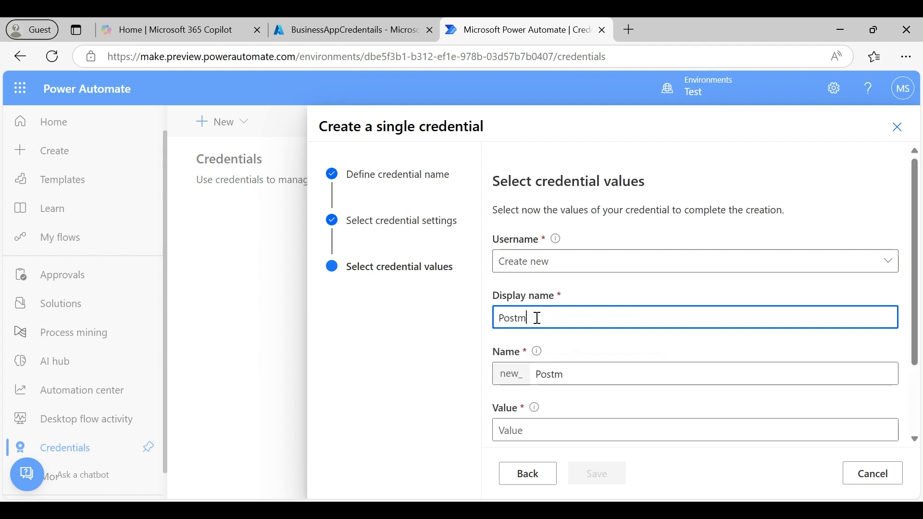
pyautogui.write('an App Username')
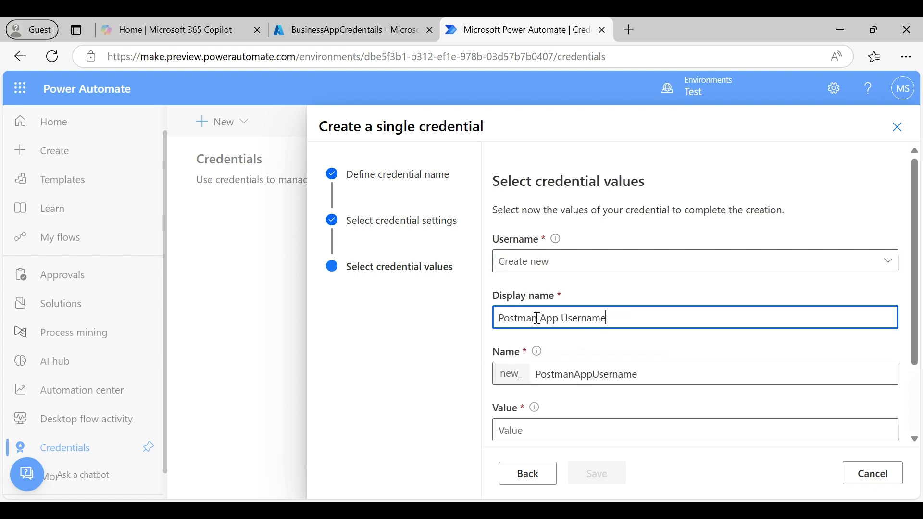
pyautogui.scroll(-2, 916, 221)
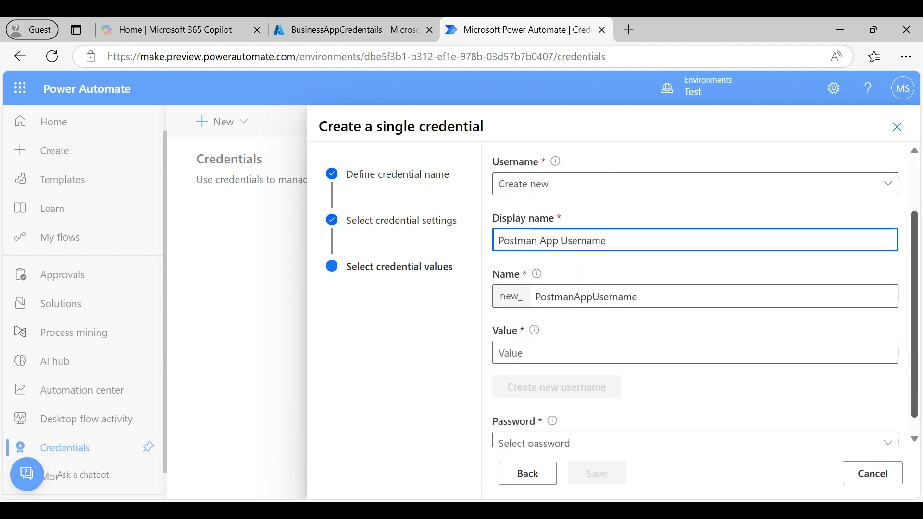
pyautogui.click(535, 346)
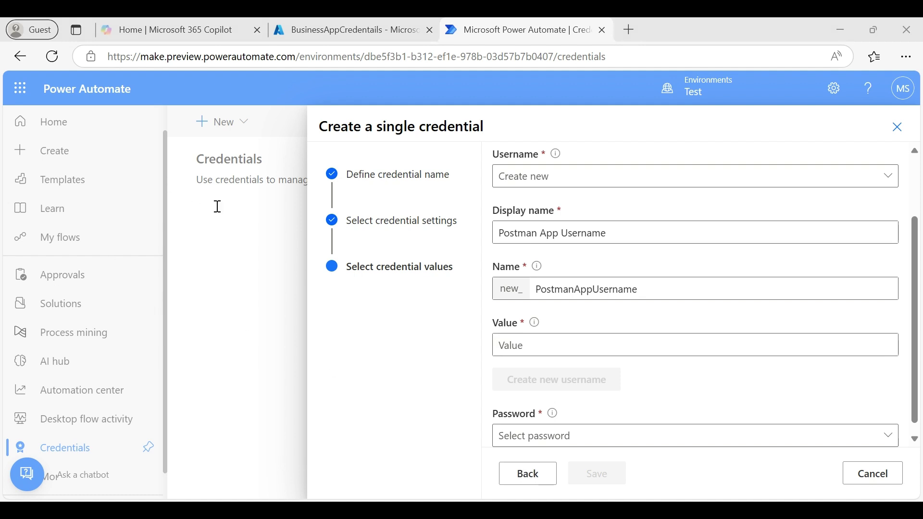
pyautogui.click(565, 341)
pyautogui.hotkey('ctrl', 'v')
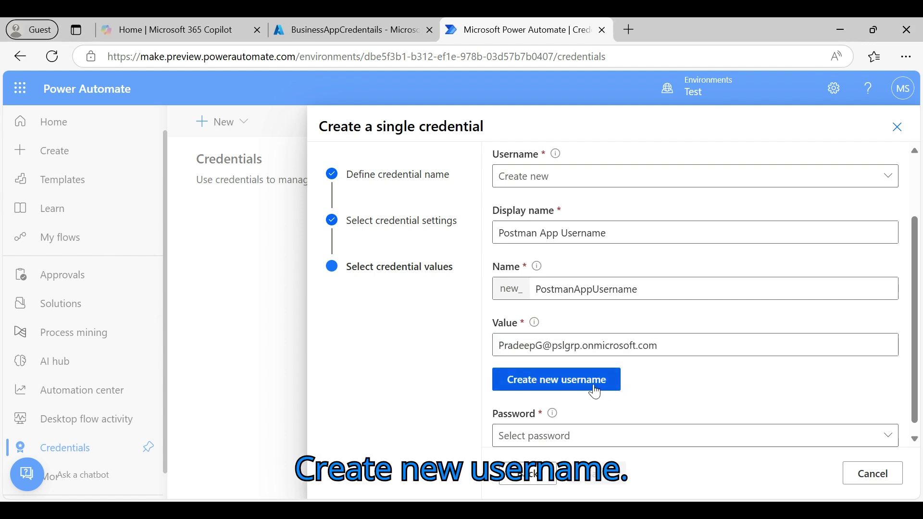
pyautogui.click(596, 389)
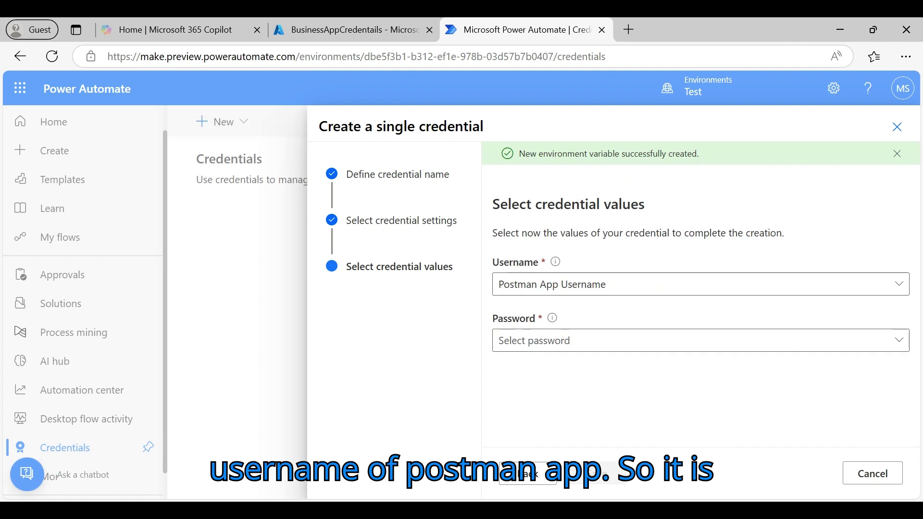
# - Start a new password variable with display name 'Postman App Pwd'
pyautogui.click(899, 341)
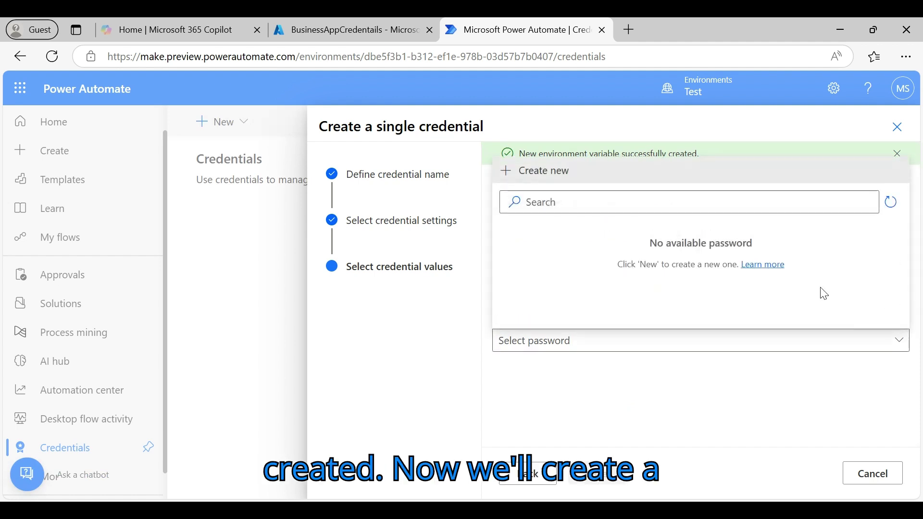
pyautogui.click(545, 179)
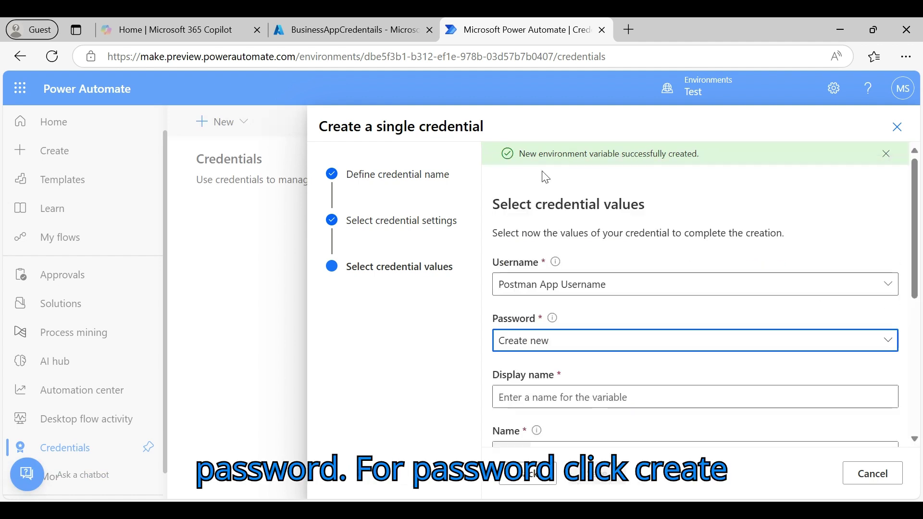
pyautogui.scroll(-3, 654, 263)
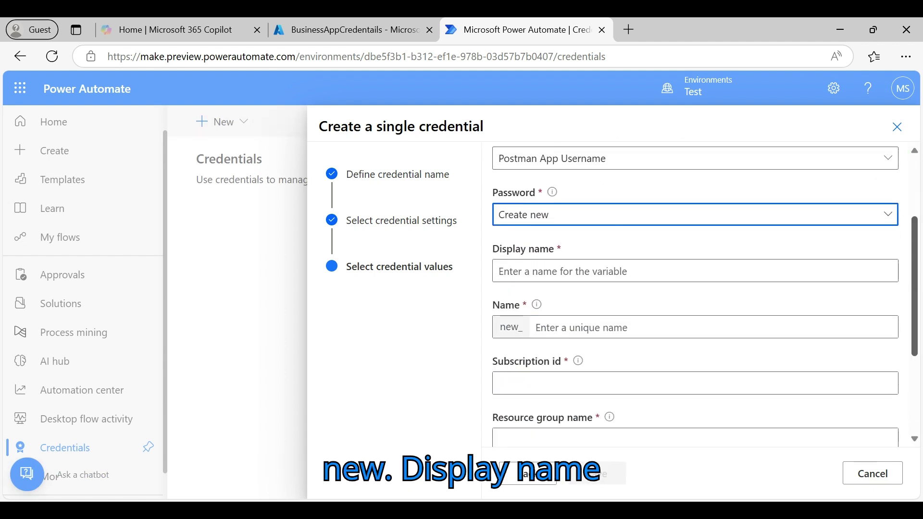
pyautogui.click(596, 265)
pyautogui.write('Po')
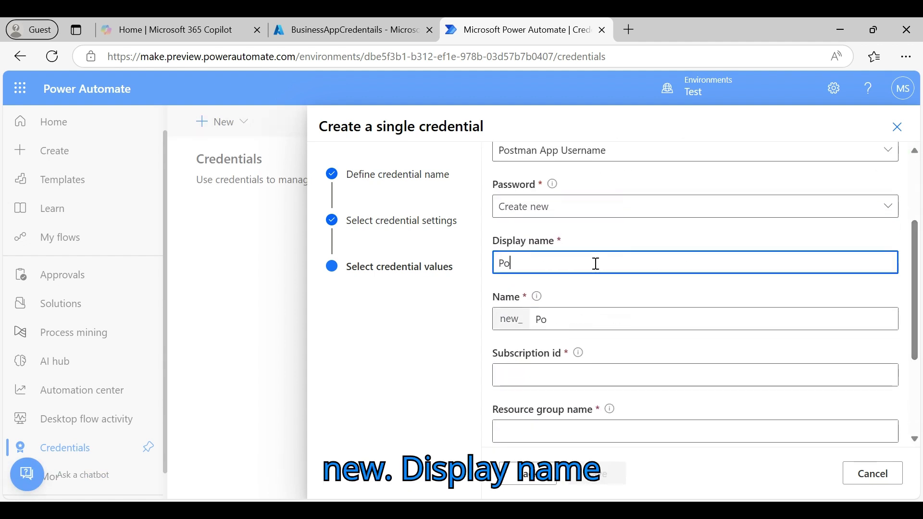
pyautogui.write('stman')
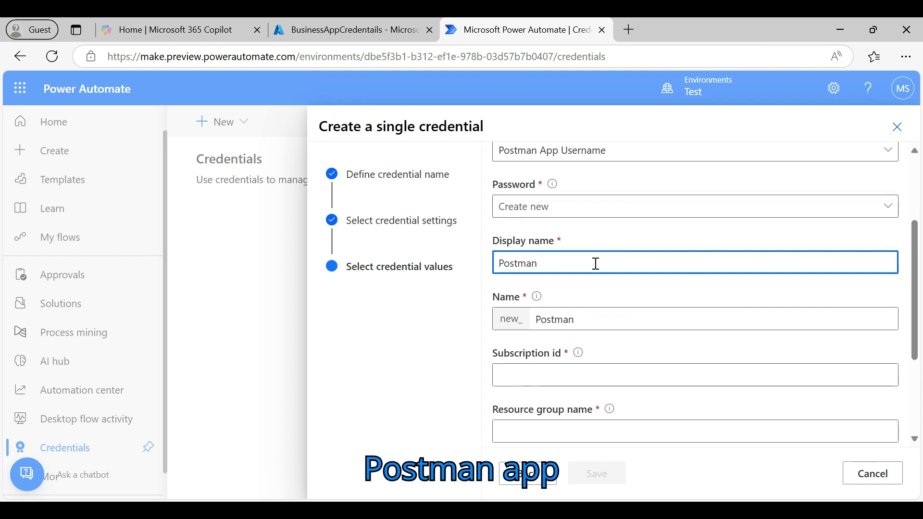
pyautogui.write(' App')
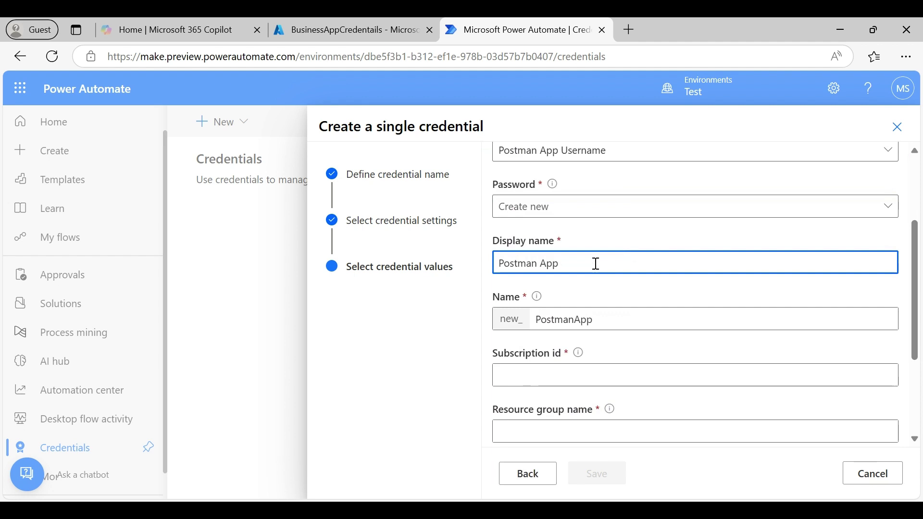
pyautogui.write(' Pwd')
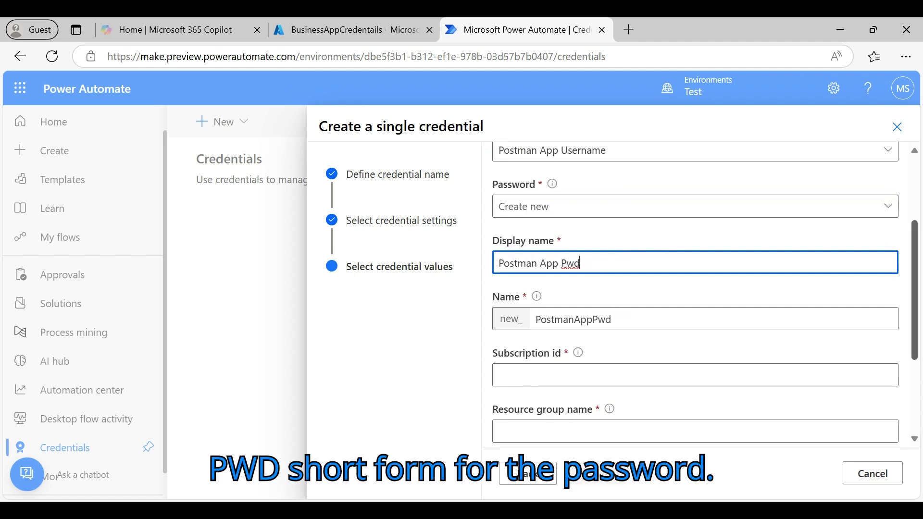
pyautogui.moveTo(916, 262); pyautogui.dragTo(916, 318)
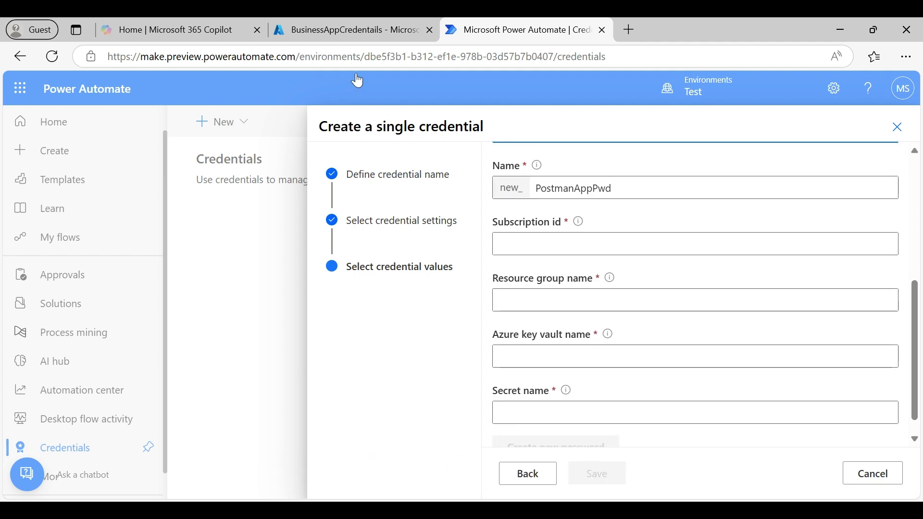
pyautogui.click(339, 33)
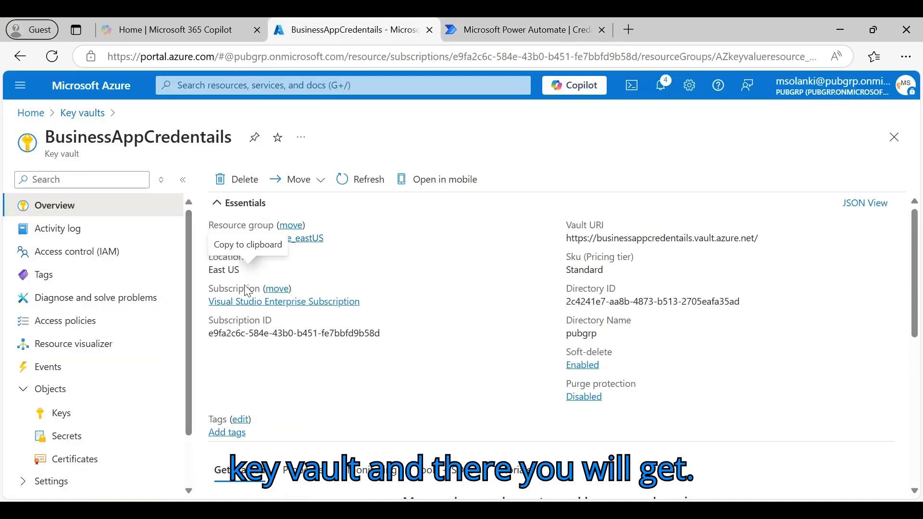
# - Fill in the vault's subscription ID and resource group AZkeyvalueresource_eastUS from Azure
pyautogui.click(390, 333)
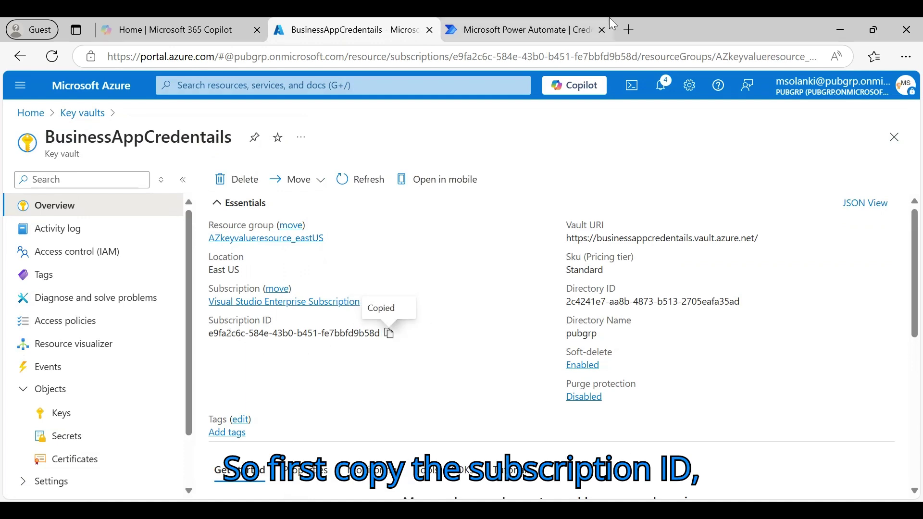
pyautogui.click(538, 31)
pyautogui.click(527, 243)
pyautogui.hotkey('ctrl', 'v')
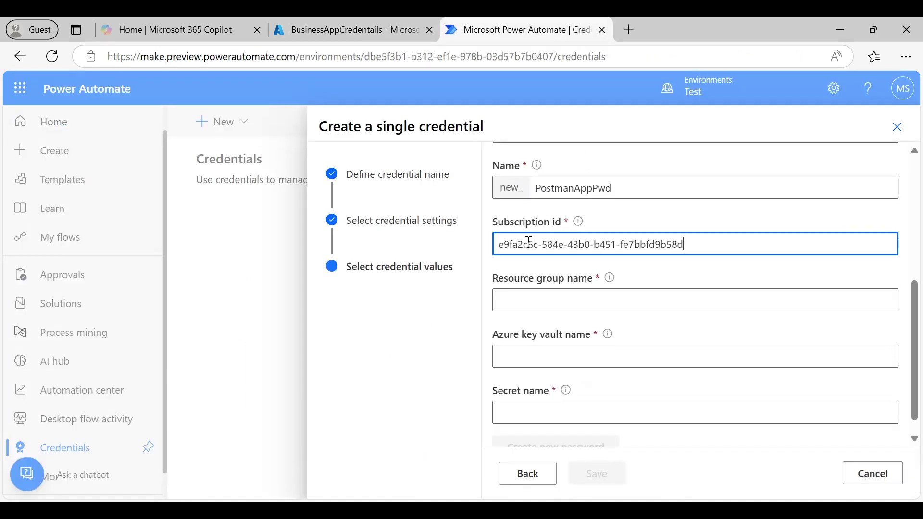
pyautogui.click(518, 263)
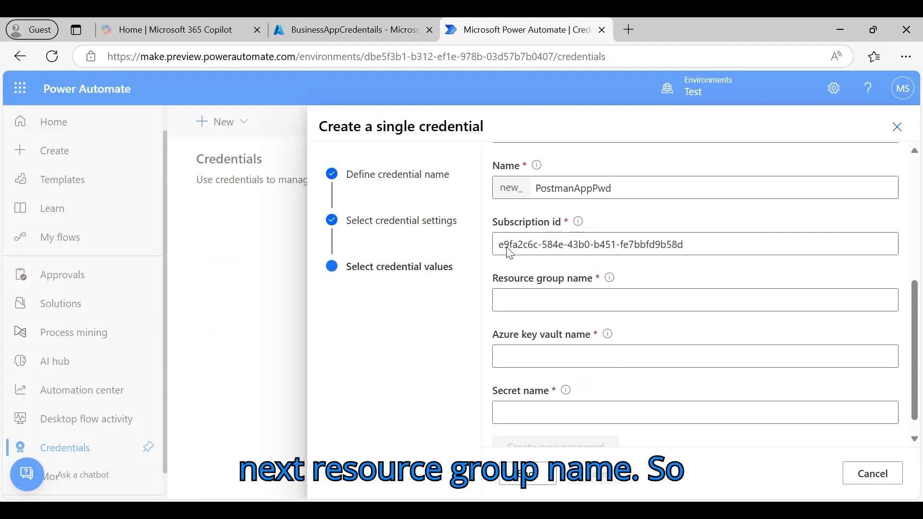
pyautogui.click(327, 28)
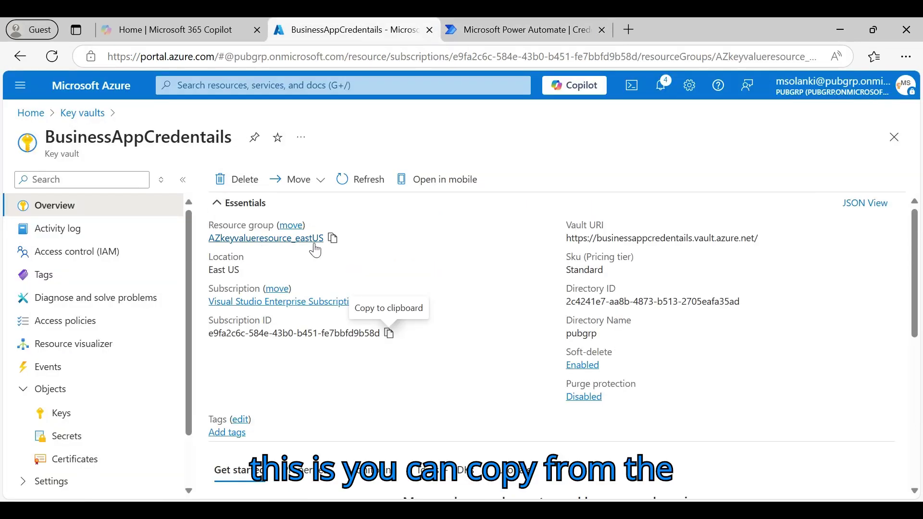
pyautogui.click(333, 240)
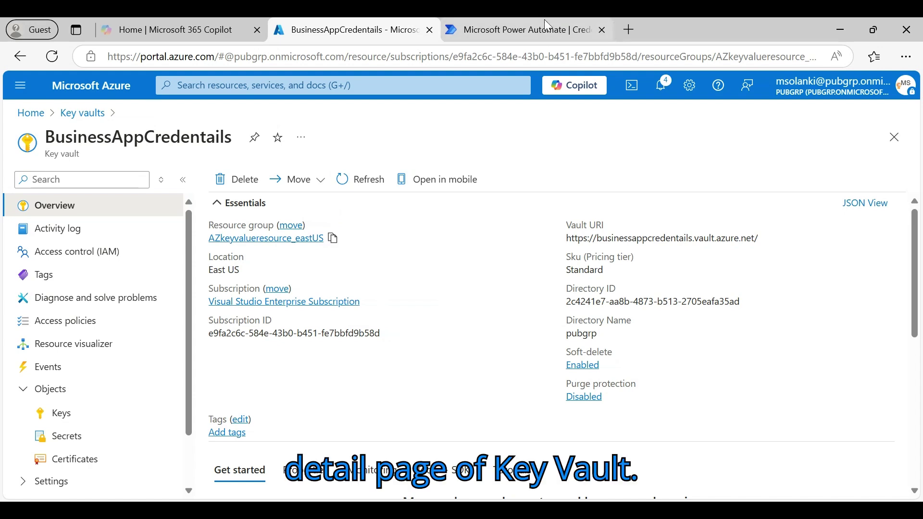
pyautogui.click(550, 36)
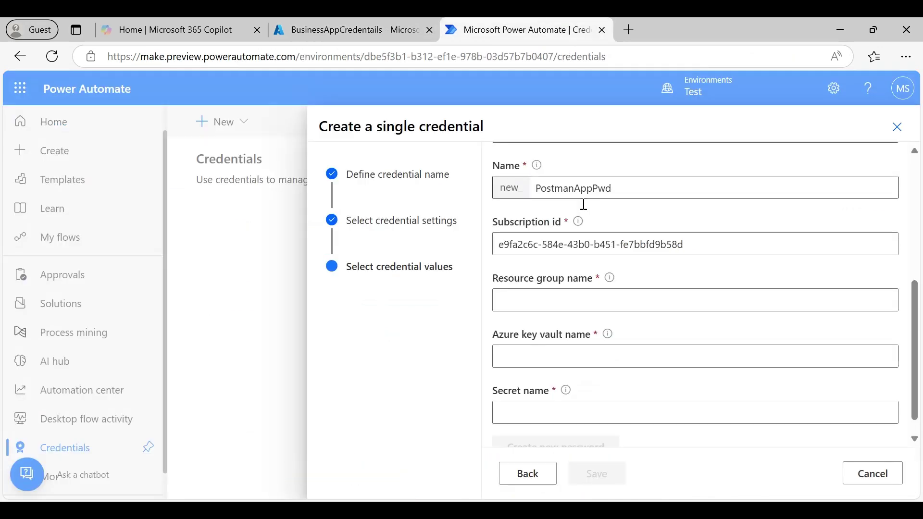
pyautogui.click(519, 301)
pyautogui.hotkey('ctrl', 'v')
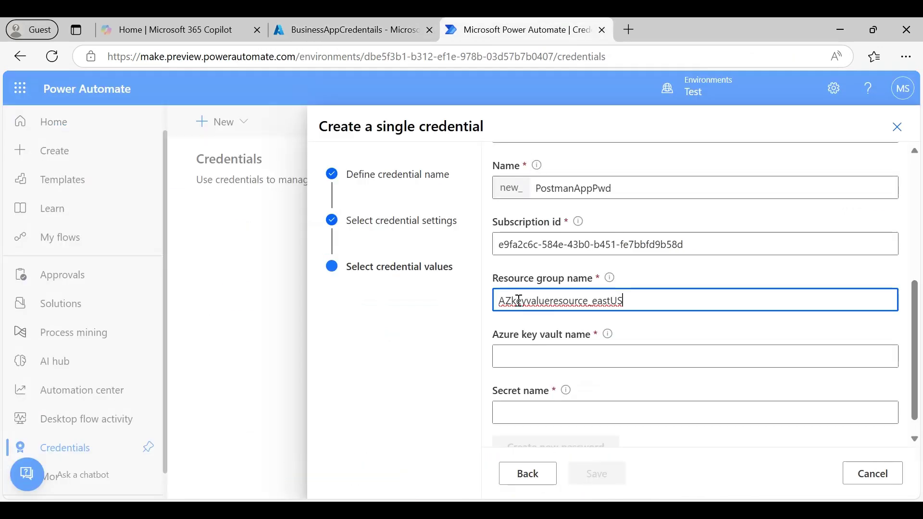
# - Enter BusinessAppCredentails as the Azure key vault name
pyautogui.click(528, 359)
pyautogui.click(371, 27)
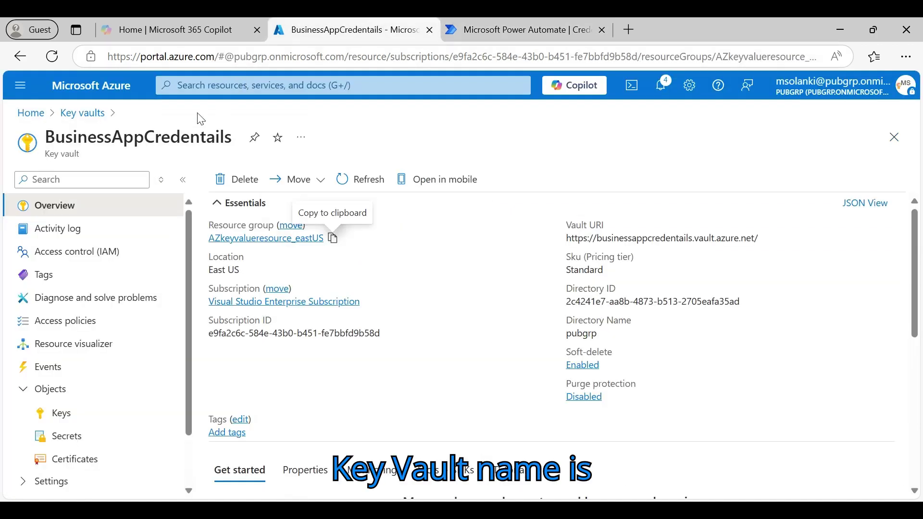
pyautogui.moveTo(48, 140); pyautogui.dragTo(234, 132)
pyautogui.click(519, 30)
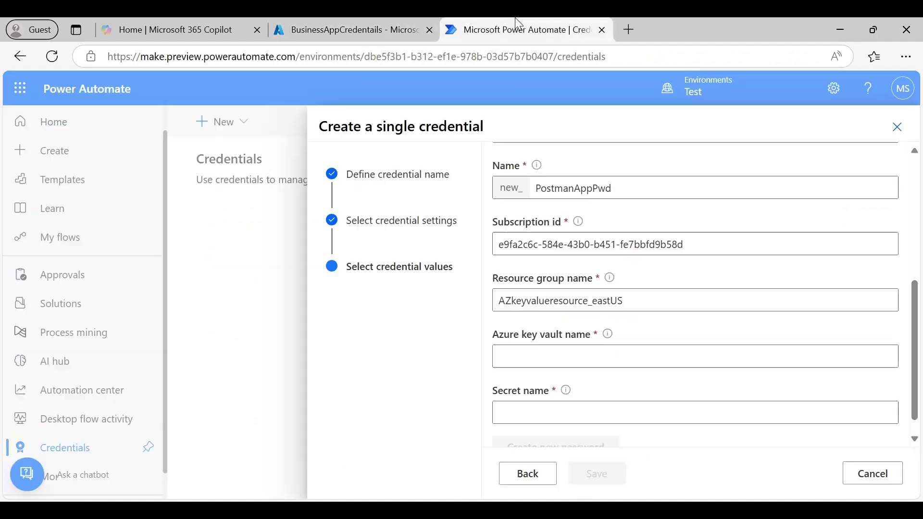
pyautogui.click(506, 354)
pyautogui.hotkey('ctrl', 'v')
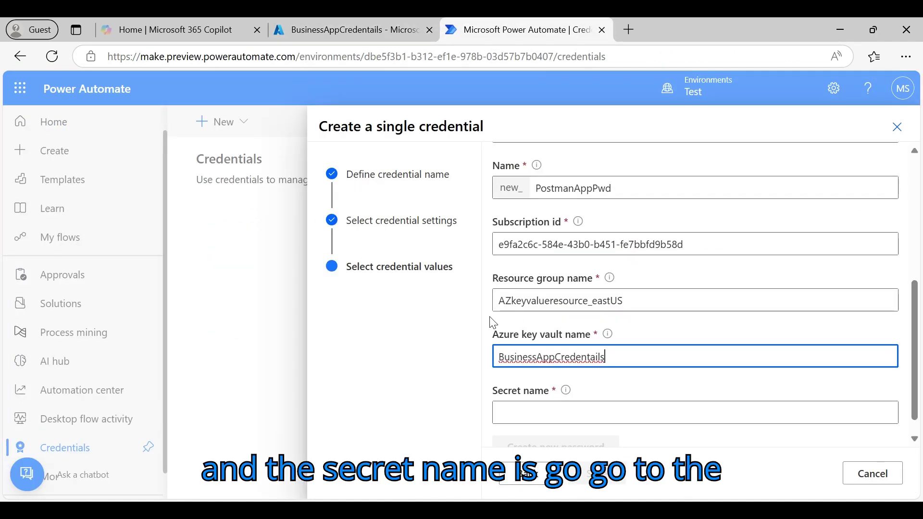
# - Copy the PostmanAppSecret secret name from the vault's Secrets list
pyautogui.click(380, 20)
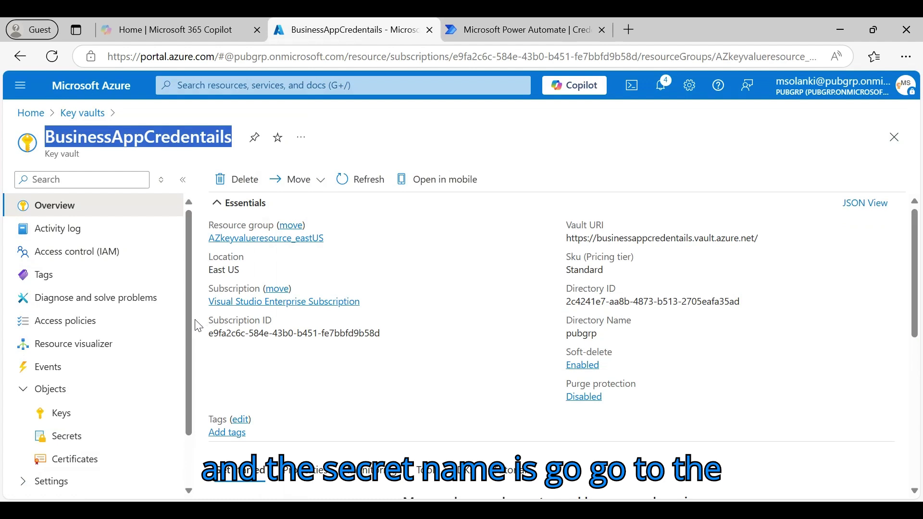
pyautogui.click(69, 440)
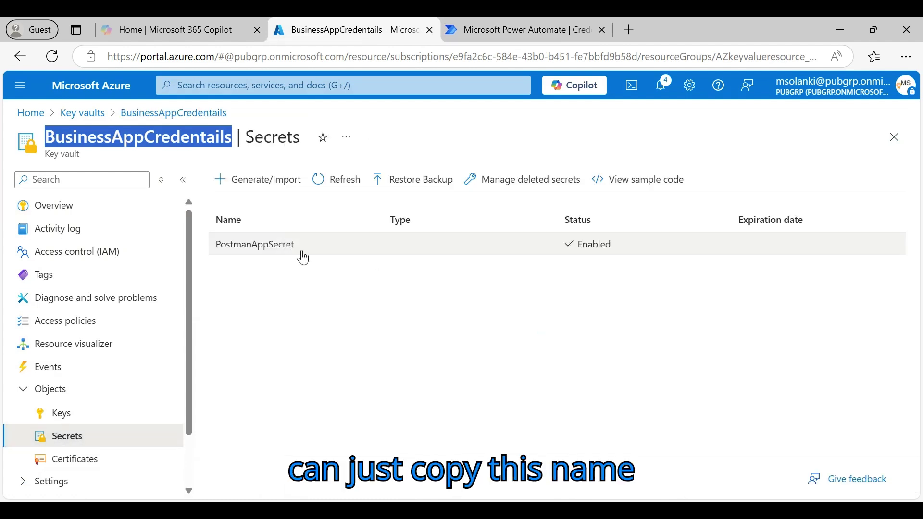
pyautogui.moveTo(302, 247); pyautogui.dragTo(221, 254)
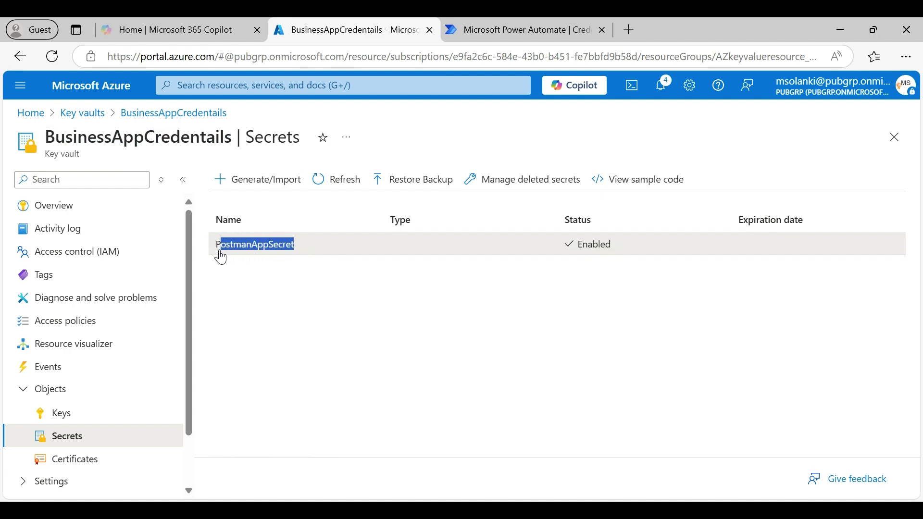
pyautogui.click(520, 30)
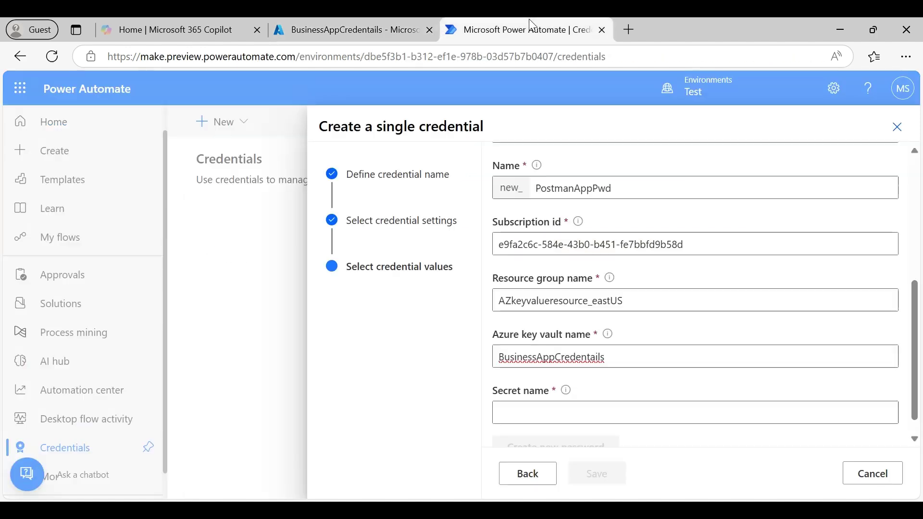
# - Set the secret name to PostmanAppSecret and create the password variable
pyautogui.click(543, 408)
pyautogui.hotkey('ctrl', 'v')
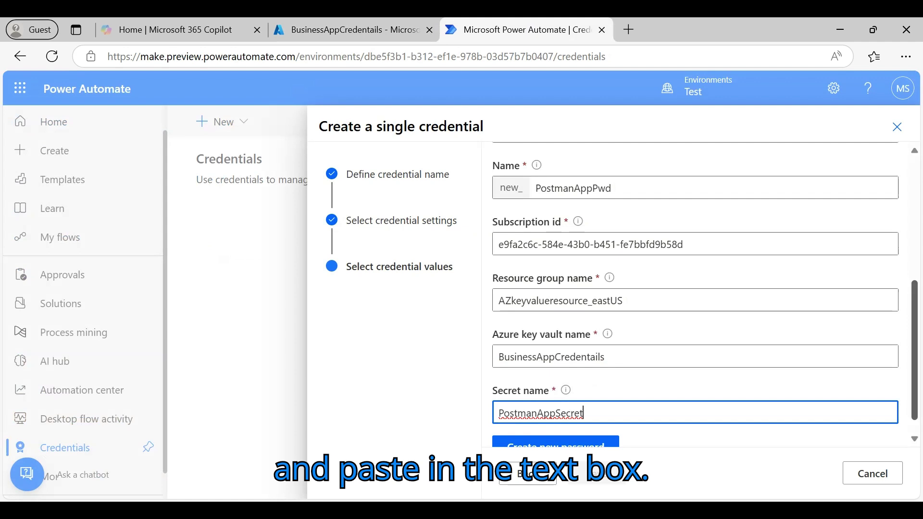
pyautogui.scroll(-1, 918, 310)
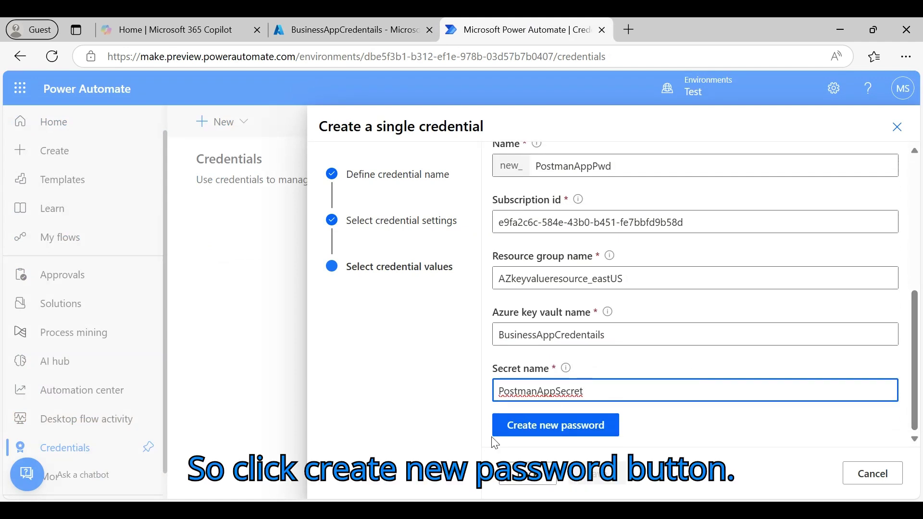
pyautogui.click(542, 428)
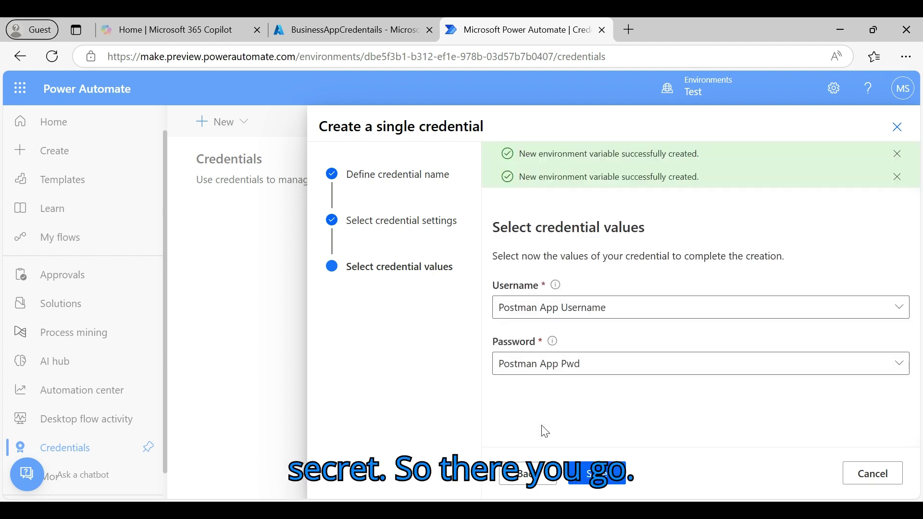
# - Dismiss the success banners and save the Postman App Credential
pyautogui.click(897, 154)
pyautogui.click(898, 154)
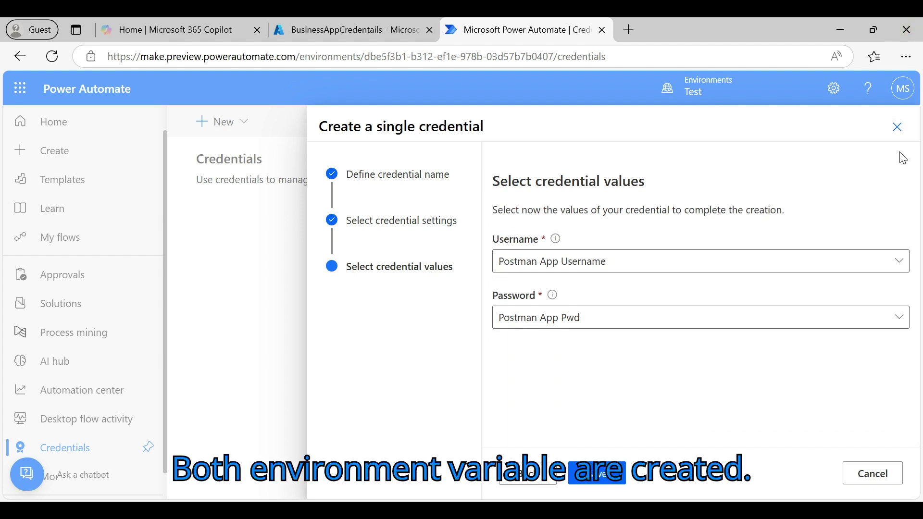
pyautogui.click(601, 479)
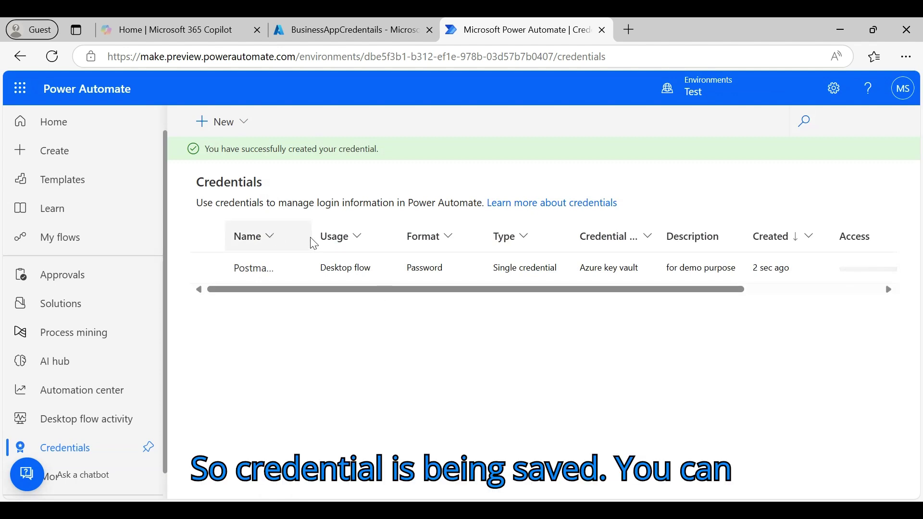
pyautogui.click(208, 269)
# - View the Postman App Credential's dependencies: the Postman App Username and Postman App Pwd environment variables
pyautogui.click(290, 269)
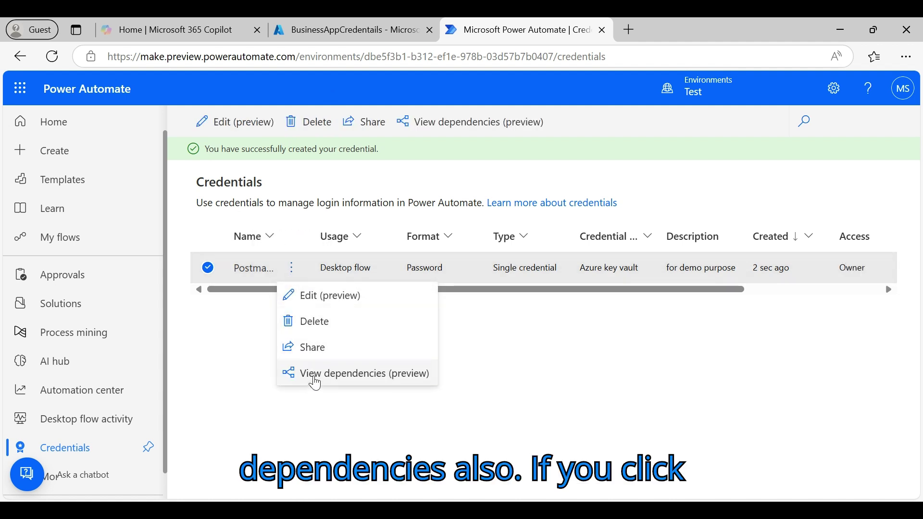
pyautogui.click(316, 374)
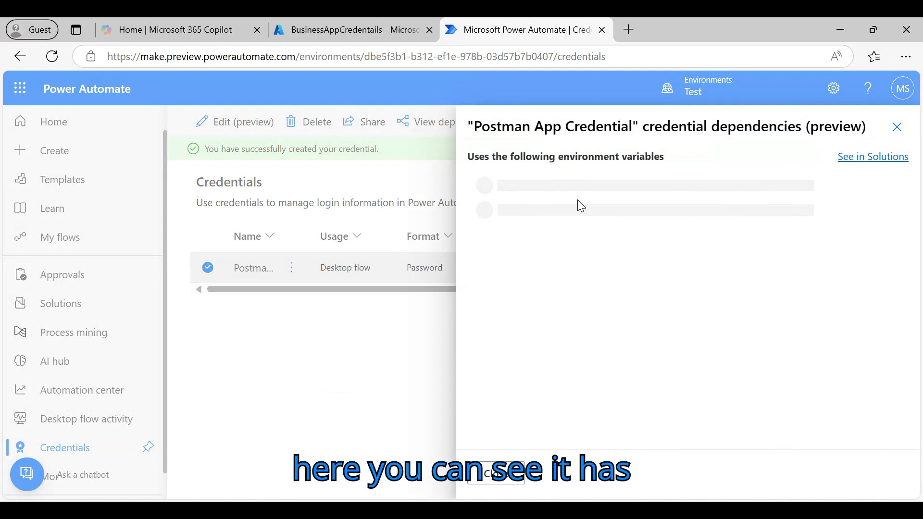
pyautogui.moveTo(503, 187); pyautogui.dragTo(585, 188)
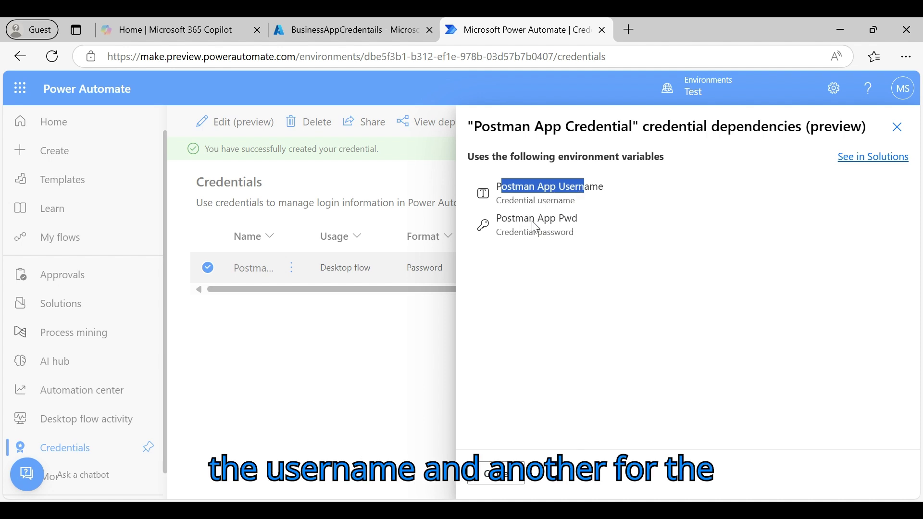
pyautogui.moveTo(512, 218); pyautogui.dragTo(596, 221)
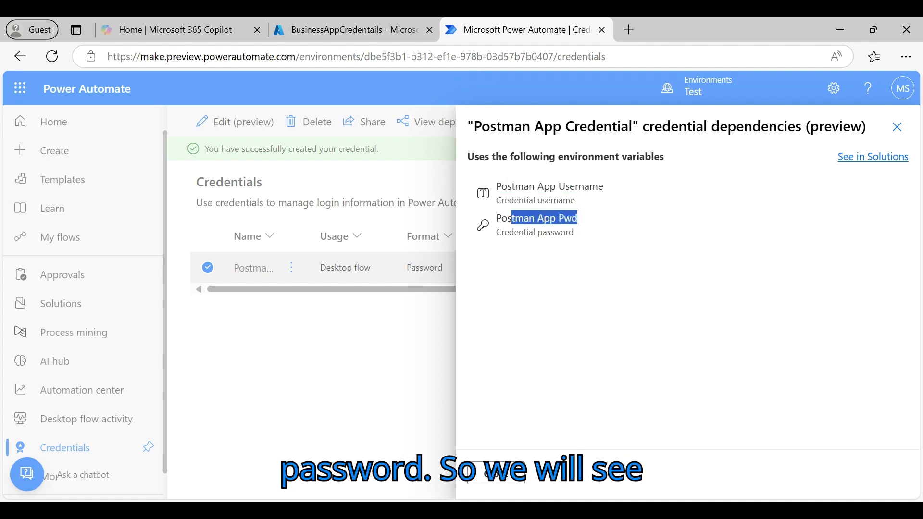
pyautogui.click(897, 127)
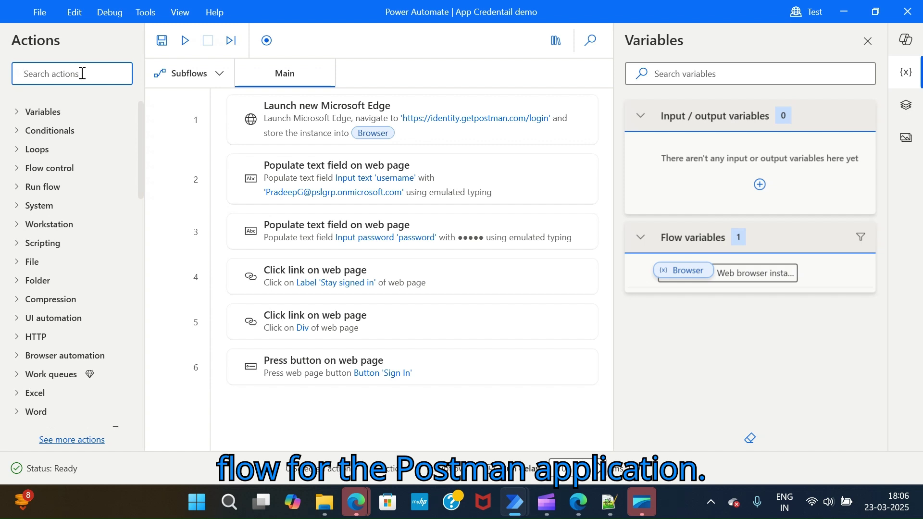
# - Find the Get credential (Preview) action and insert it as the flow's second step
pyautogui.write('g')
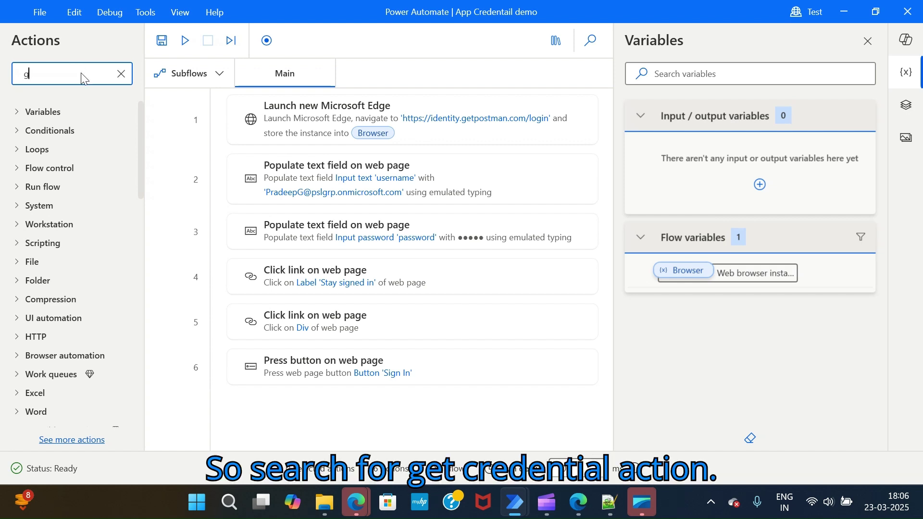
pyautogui.write('et crede')
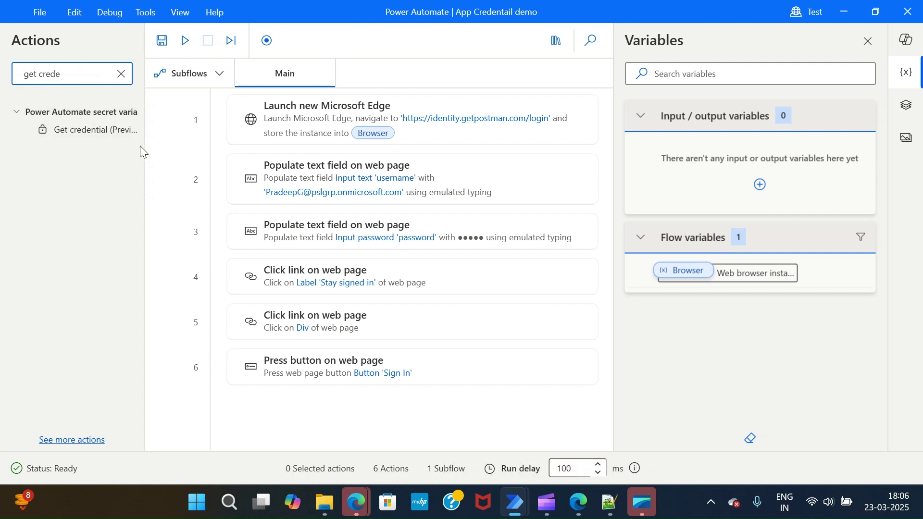
pyautogui.moveTo(144, 147); pyautogui.dragTo(207, 144)
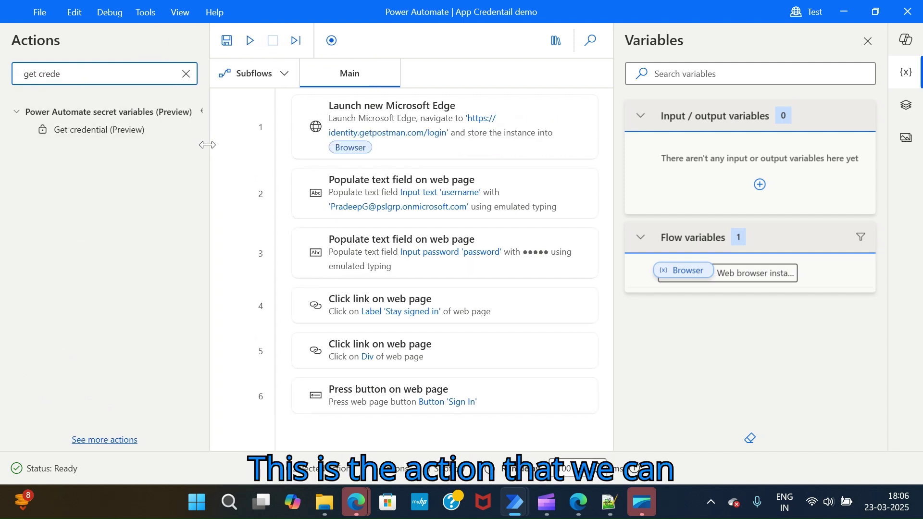
pyautogui.moveTo(116, 132)
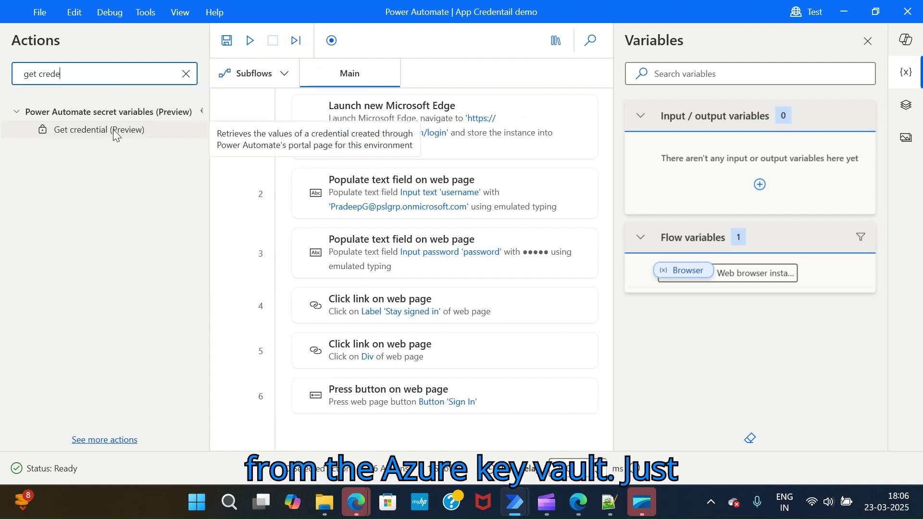
pyautogui.moveTo(116, 136); pyautogui.dragTo(373, 164)
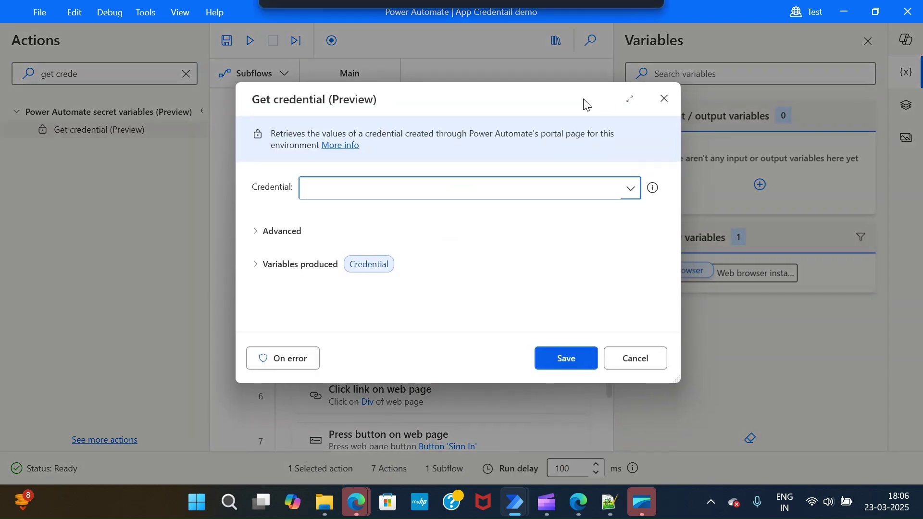
# - Set Get credential to Postman App Credential, producing the Credential variable, and save it
pyautogui.click(630, 192)
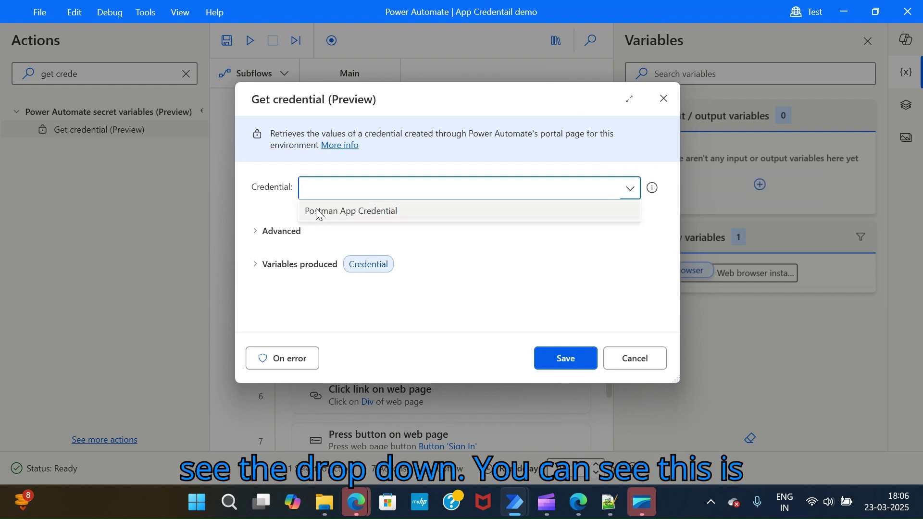
pyautogui.click(359, 212)
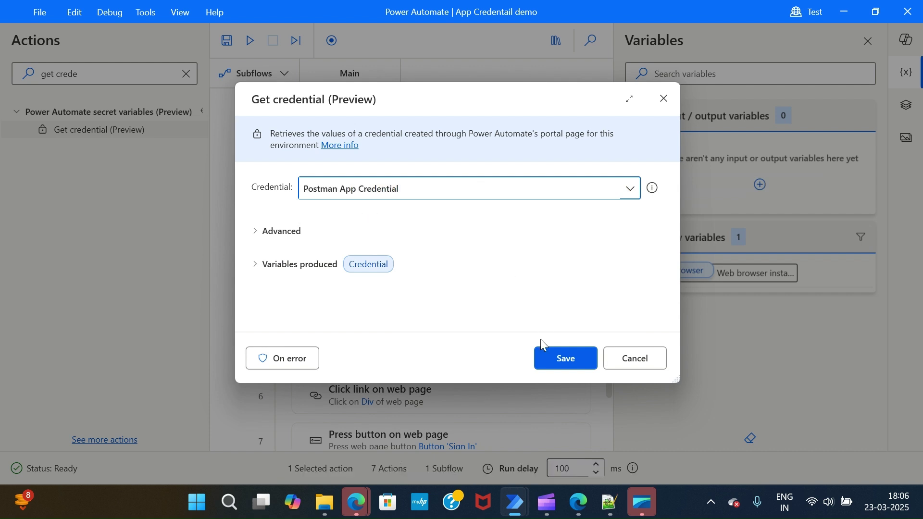
pyautogui.click(256, 265)
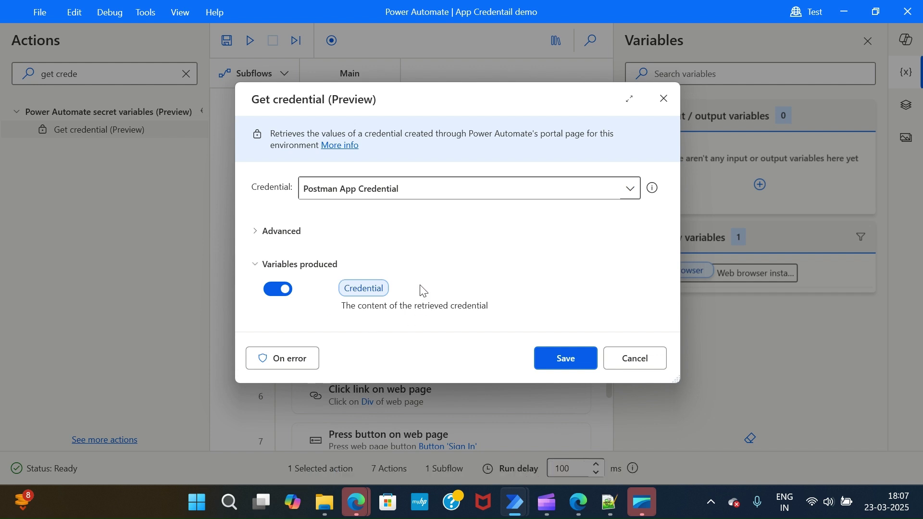
pyautogui.click(568, 364)
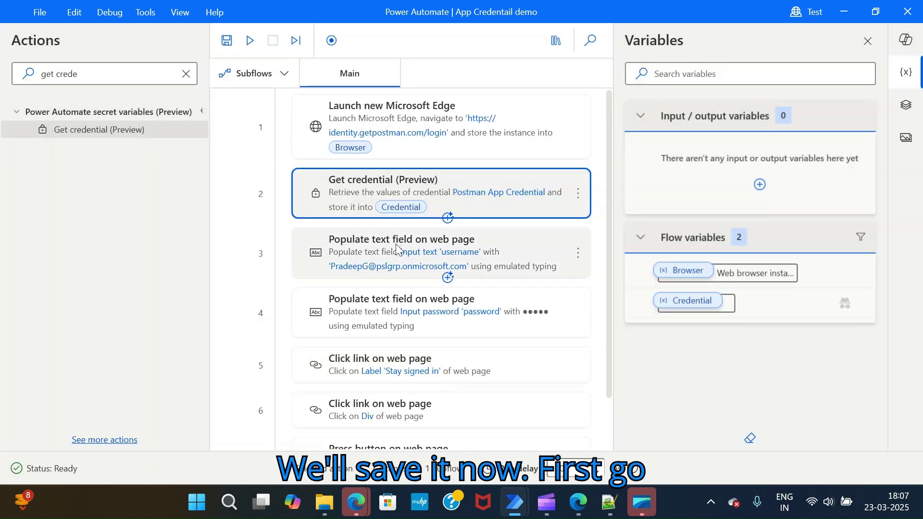
# - Replace the username step's hard-coded login e-mail with %Credential.Username% and save
pyautogui.click(396, 247)
pyautogui.doubleClick(396, 246)
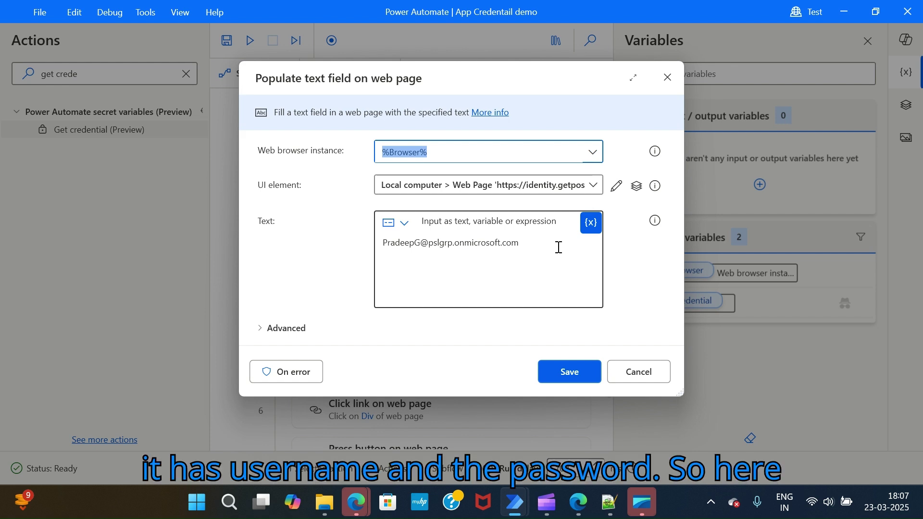
pyautogui.moveTo(558, 248); pyautogui.dragTo(357, 256)
pyautogui.press('BackSpace')
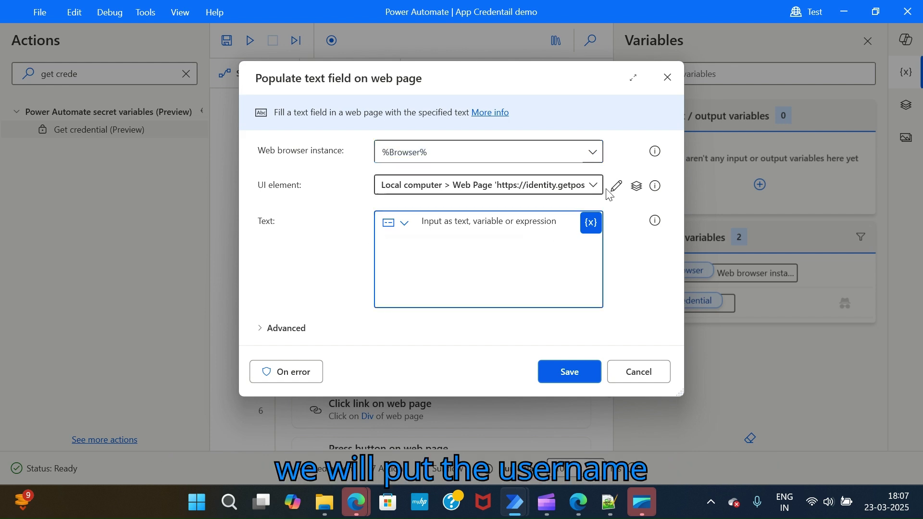
pyautogui.click(591, 225)
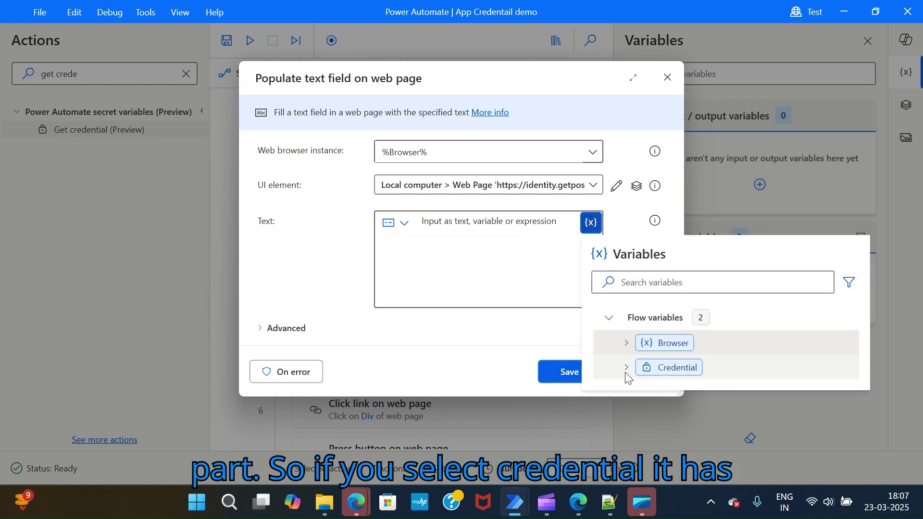
pyautogui.click(627, 369)
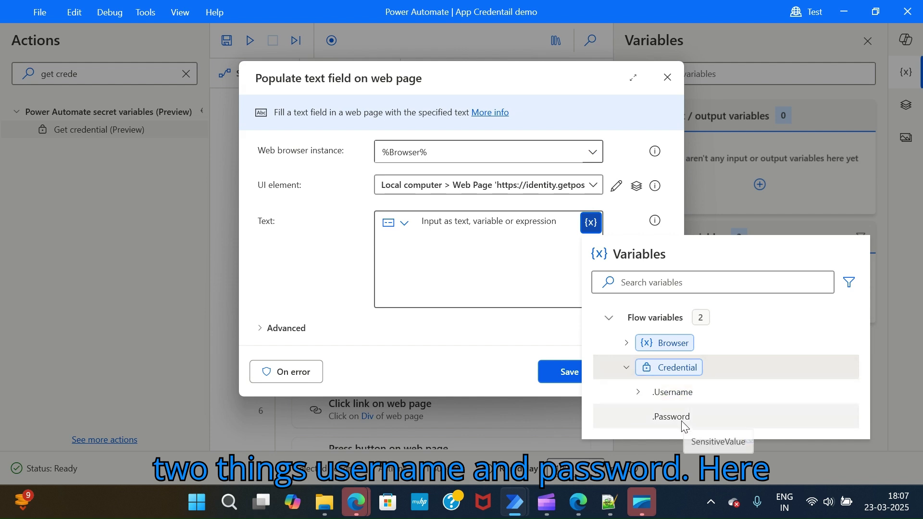
pyautogui.doubleClick(679, 393)
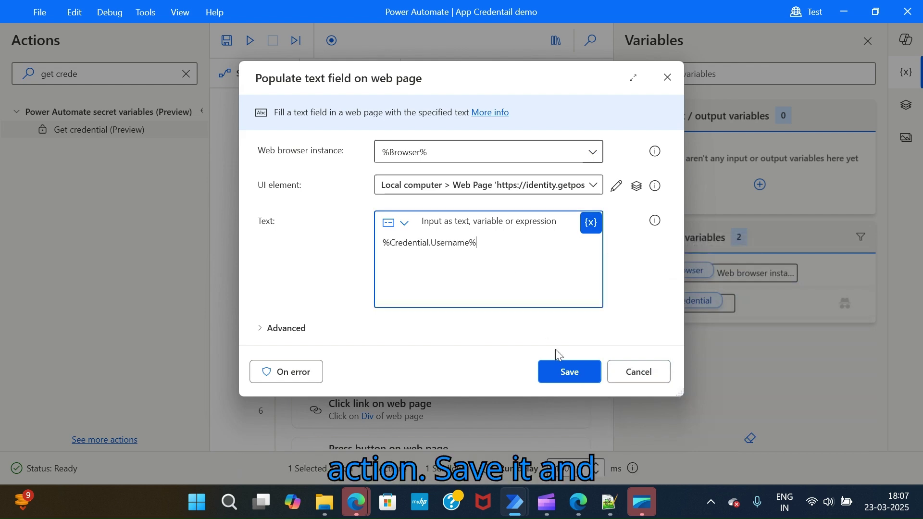
pyautogui.click(565, 372)
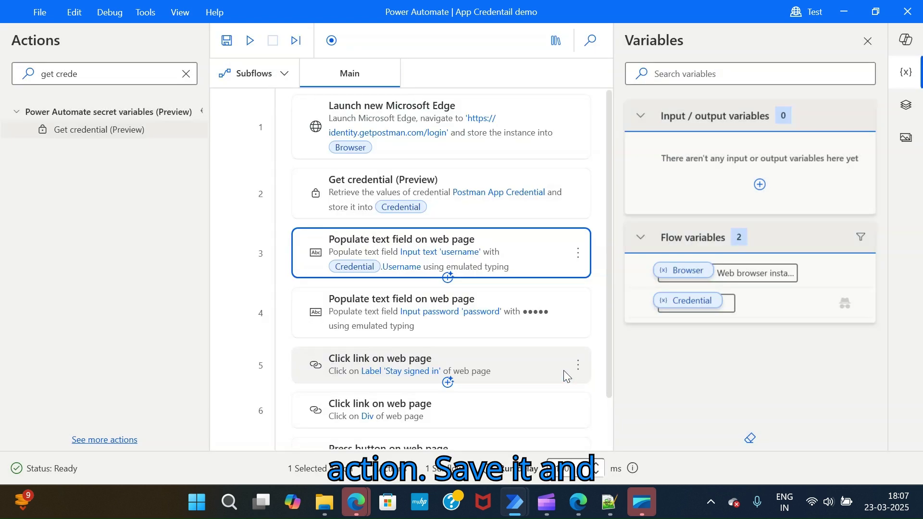
pyautogui.doubleClick(434, 318)
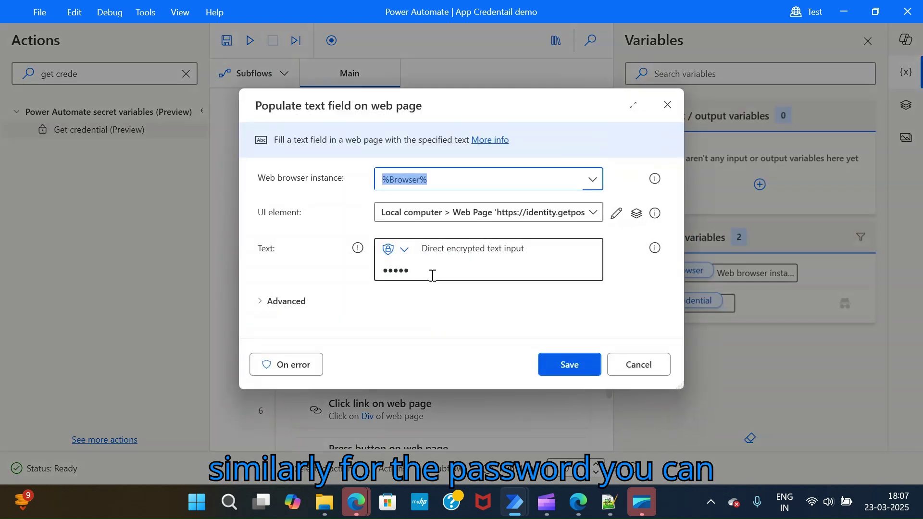
# - Switch the password step to variable input and set it to %Credential.Password%, then save
pyautogui.click(432, 275)
pyautogui.moveTo(431, 270); pyautogui.dragTo(360, 267)
pyautogui.press('BackSpace')
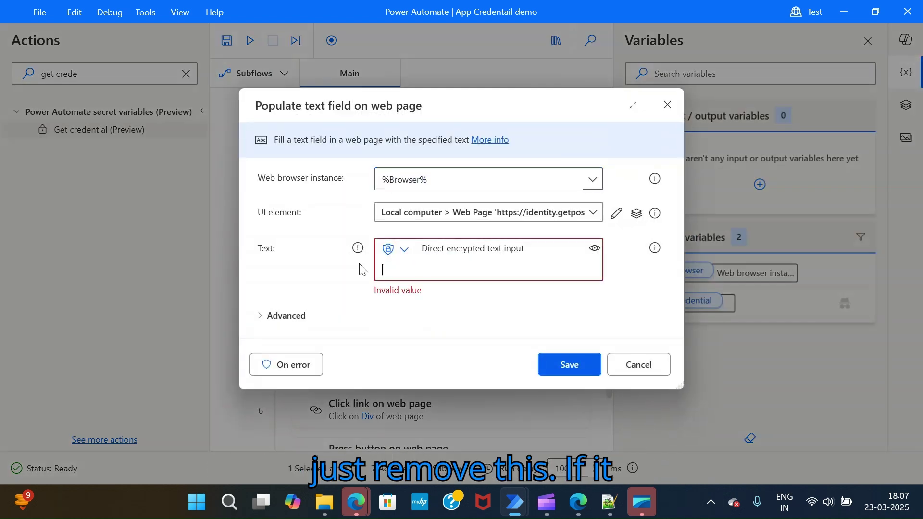
pyautogui.click(404, 249)
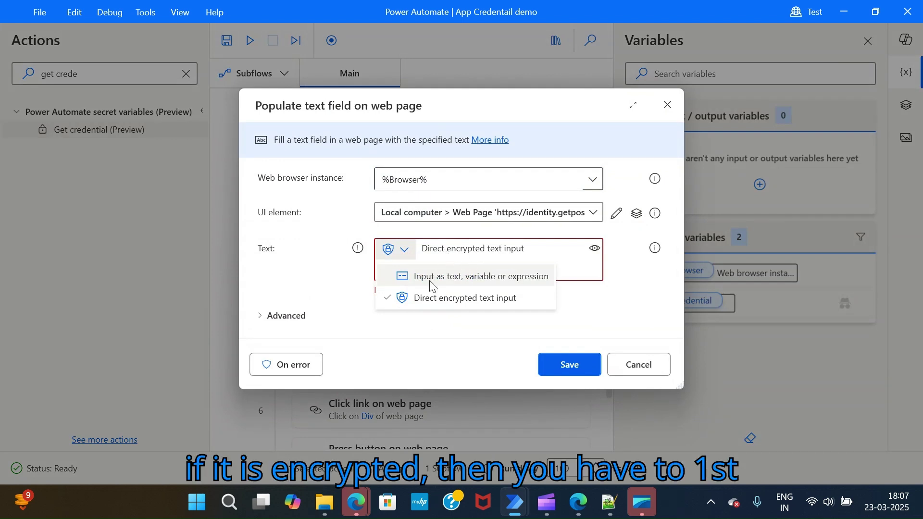
pyautogui.click(455, 278)
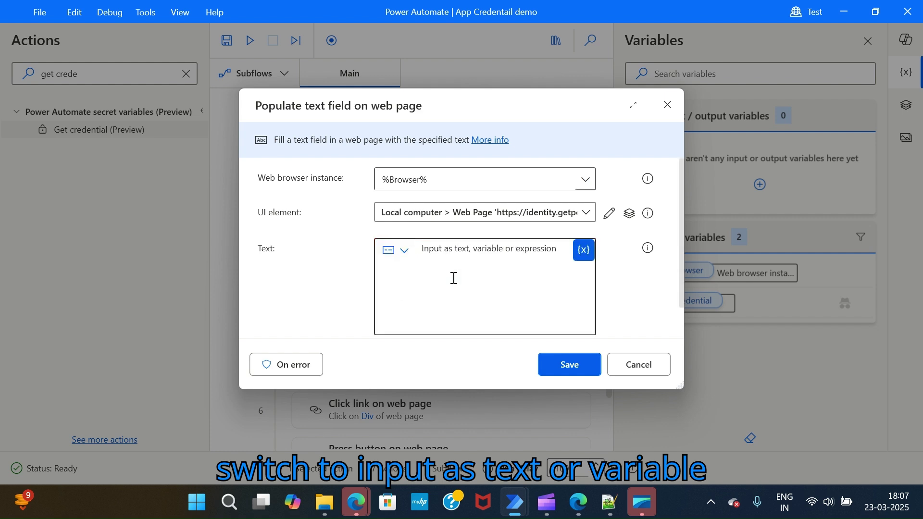
pyautogui.click(585, 251)
pyautogui.click(621, 395)
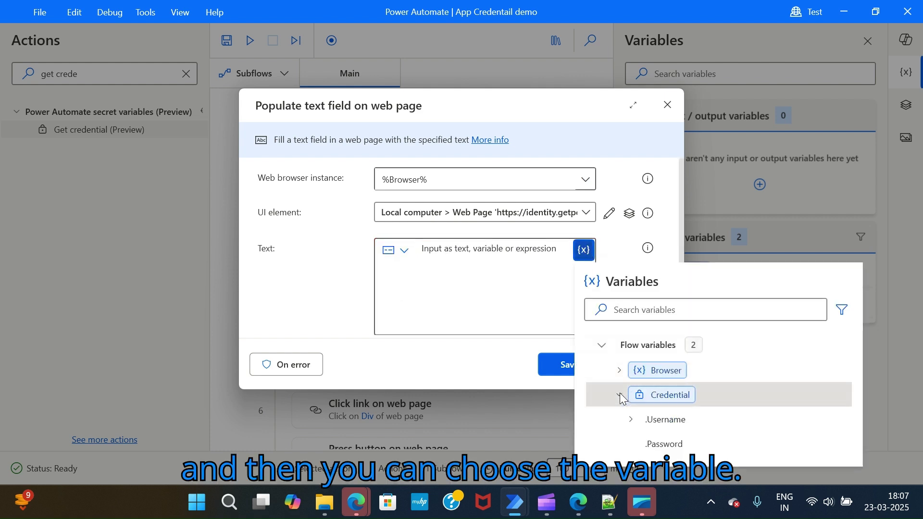
pyautogui.click(662, 445)
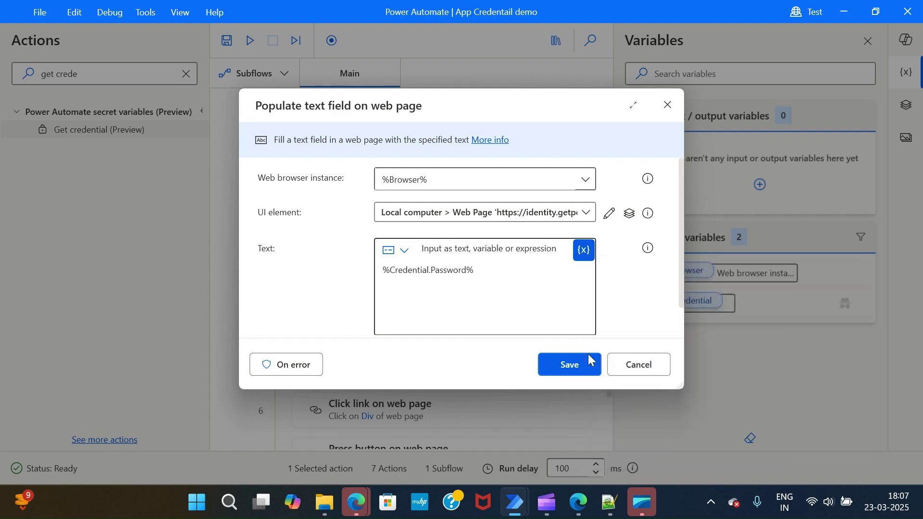
pyautogui.click(570, 368)
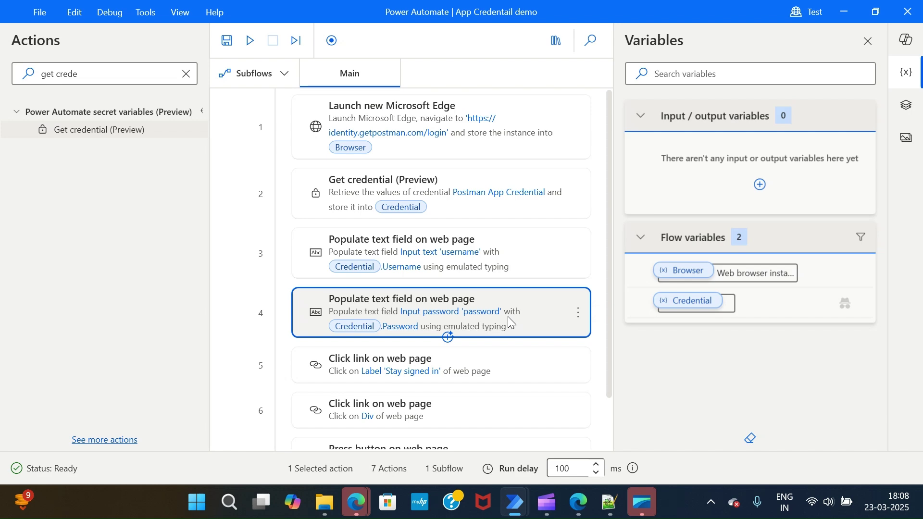
# - Recheck the password step's Credential fields and save it again unchanged
pyautogui.doubleClick(507, 316)
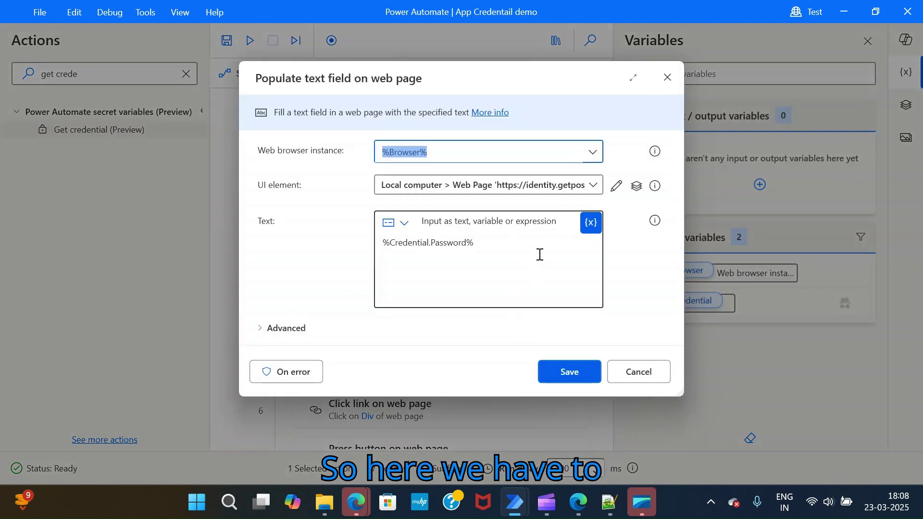
pyautogui.click(595, 233)
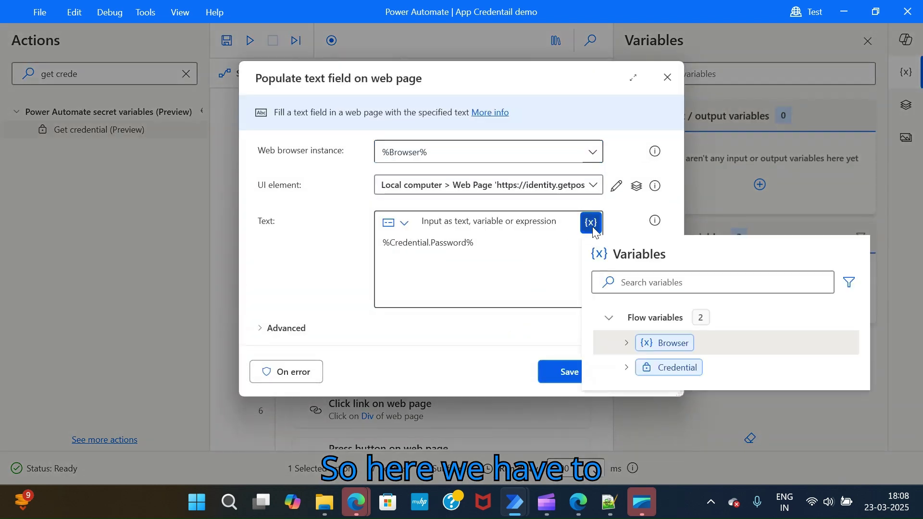
pyautogui.click(627, 368)
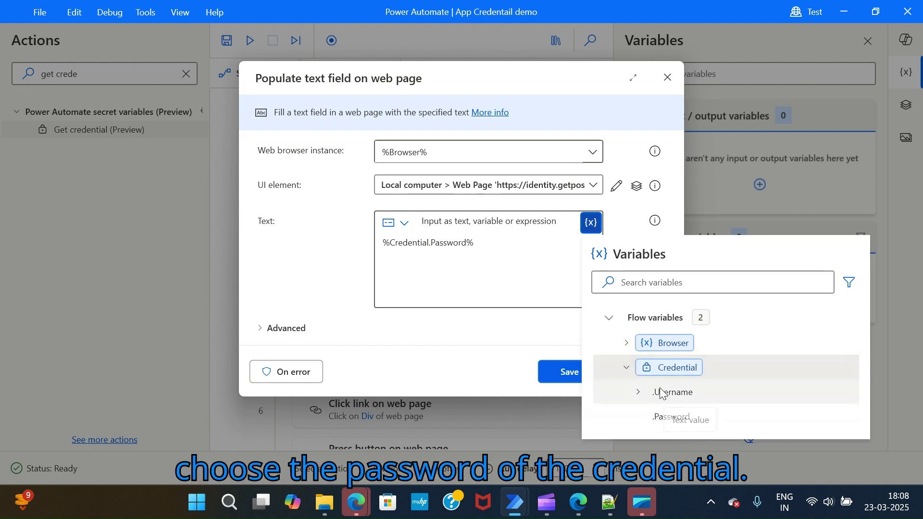
pyautogui.click(481, 243)
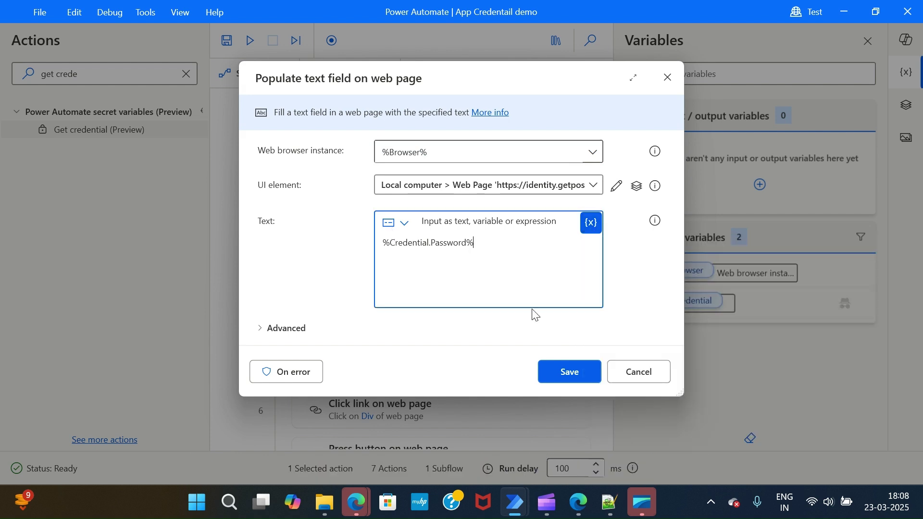
pyautogui.click(569, 371)
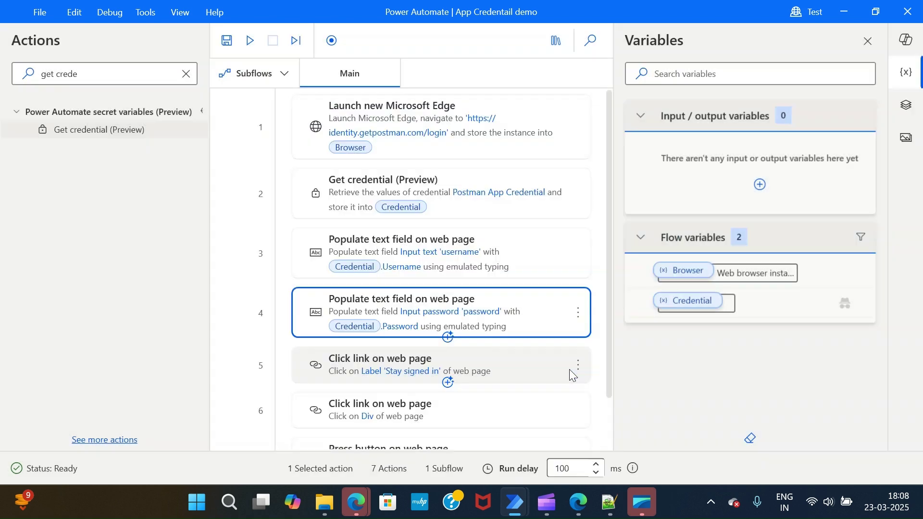
# - Run the flow and expand the details of the line 2 'Failed to get credential' error
pyautogui.click(250, 42)
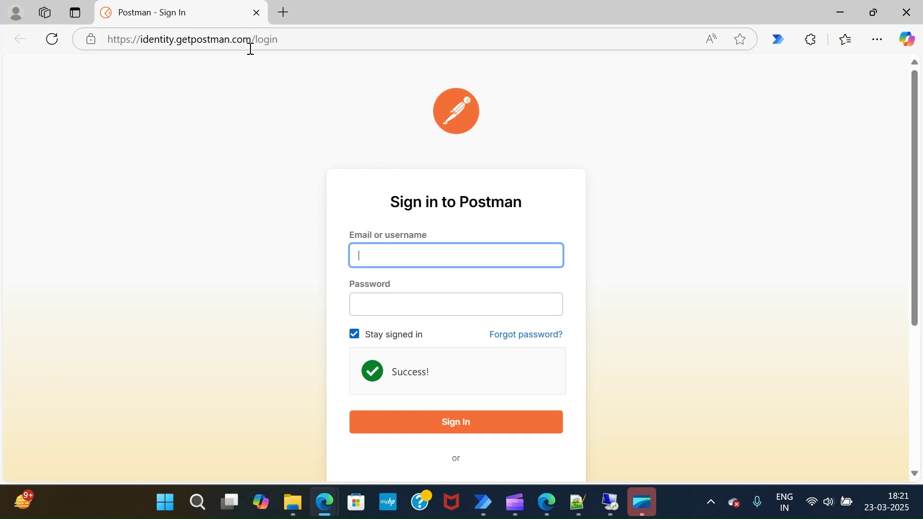
pyautogui.moveTo(475, 507)
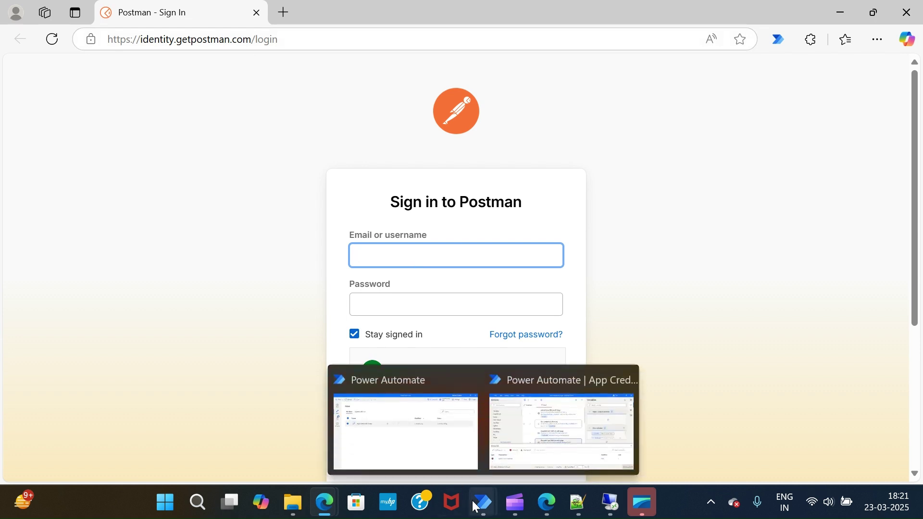
pyautogui.click(513, 455)
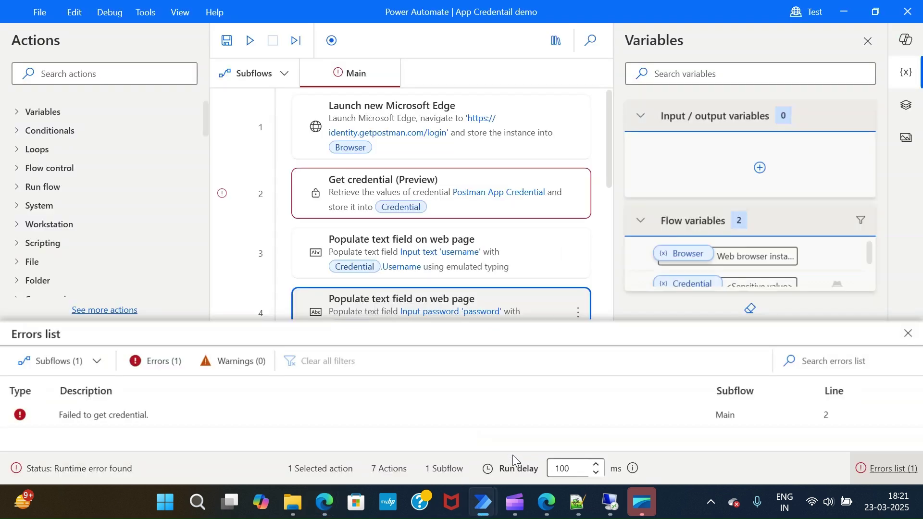
pyautogui.doubleClick(161, 421)
pyautogui.click(295, 247)
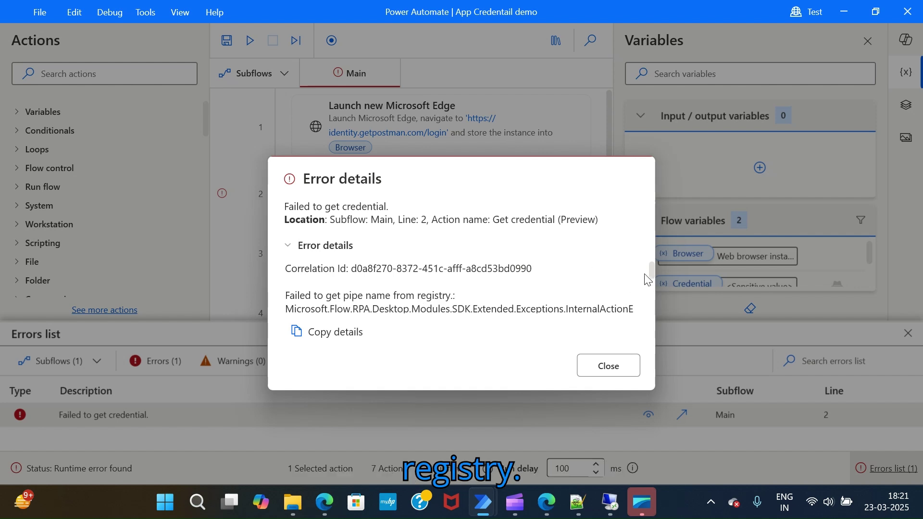
pyautogui.moveTo(651, 275)
pyautogui.mouseDown()
pyautogui.moveTo(653, 319)
pyautogui.moveTo(654, 250)
pyautogui.mouseUp()
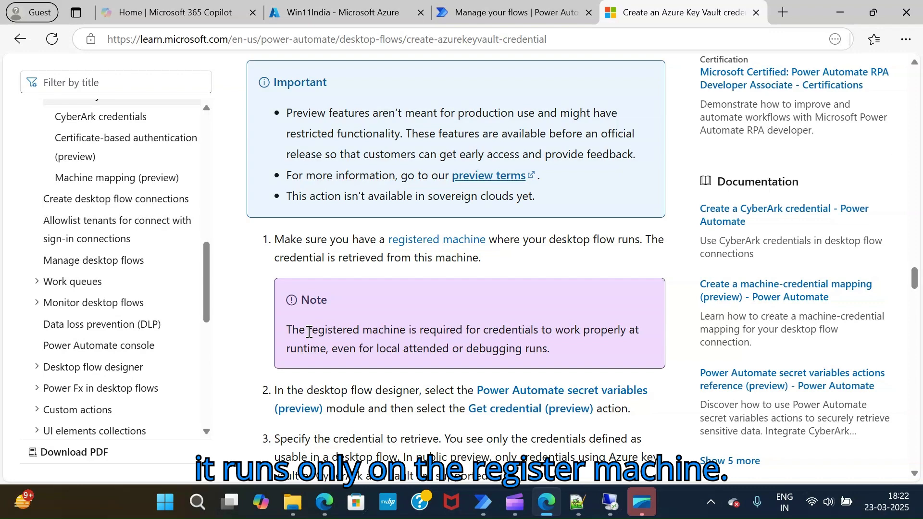
# - Highlight the Learn note that credentials need a registered machine, then switch to the remote session
pyautogui.moveTo(309, 331); pyautogui.dragTo(551, 350)
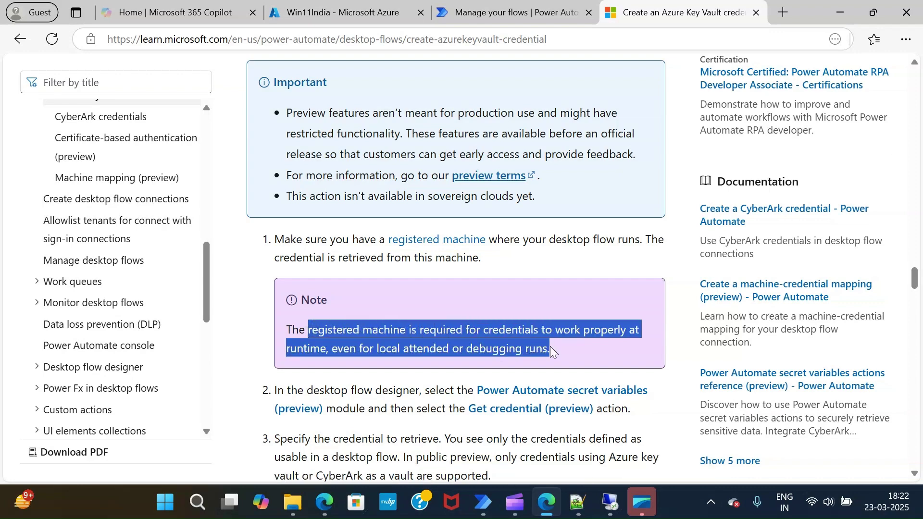
pyautogui.click(399, 357)
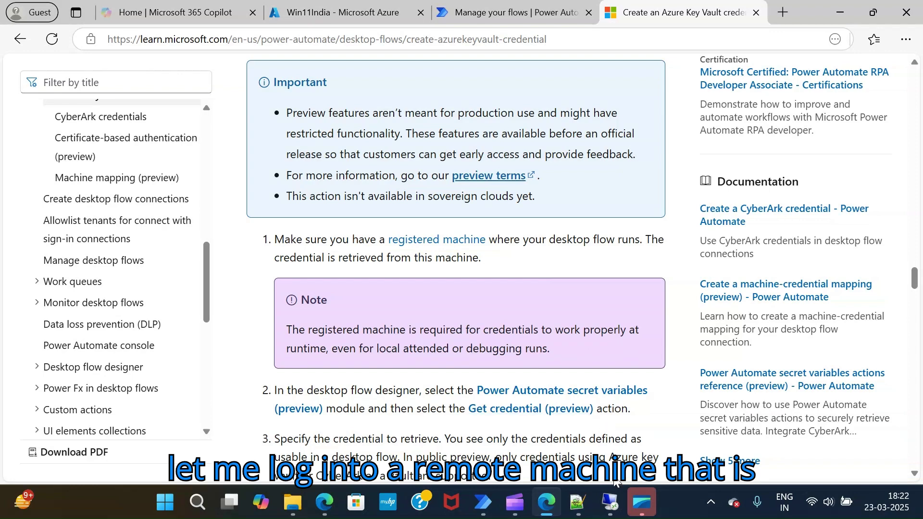
pyautogui.moveTo(613, 505)
pyautogui.click(610, 419)
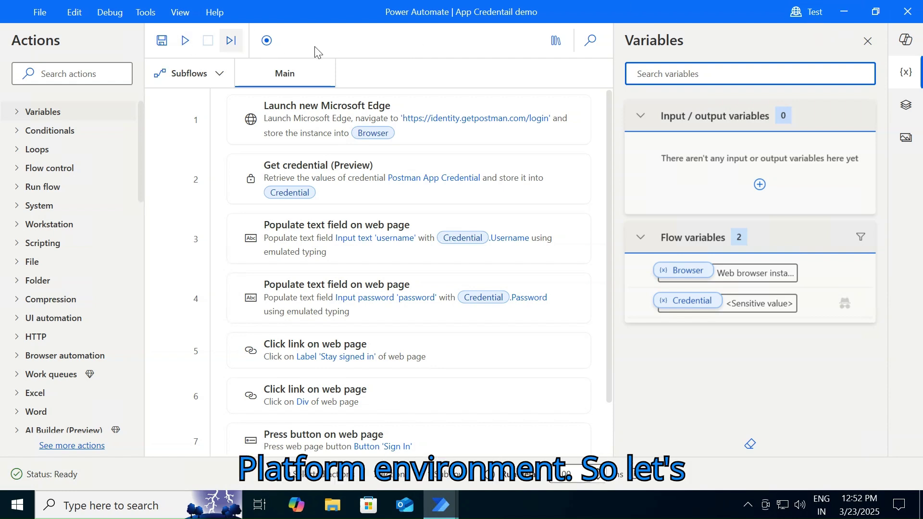
# - Run the flow on the registered machine, completing the Postman sign-in to its home page
pyautogui.click(186, 43)
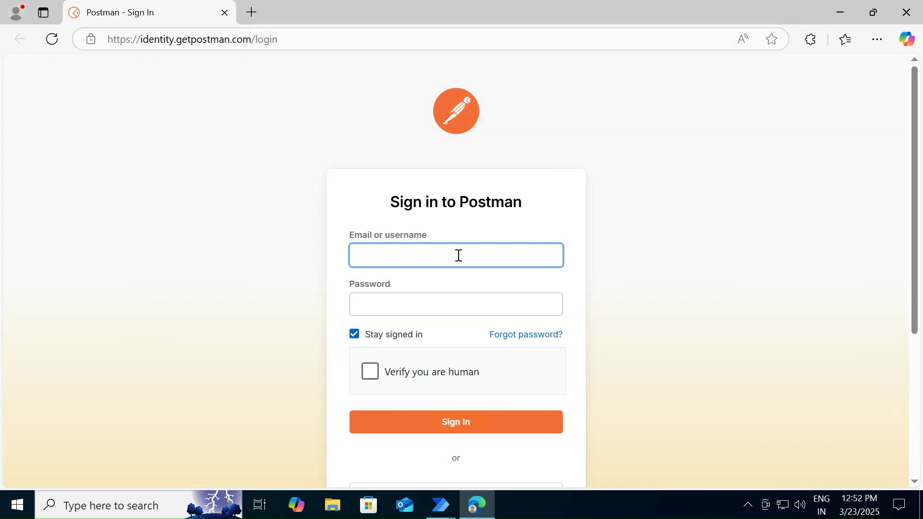
pyautogui.hotkey('ctrl', 'v')
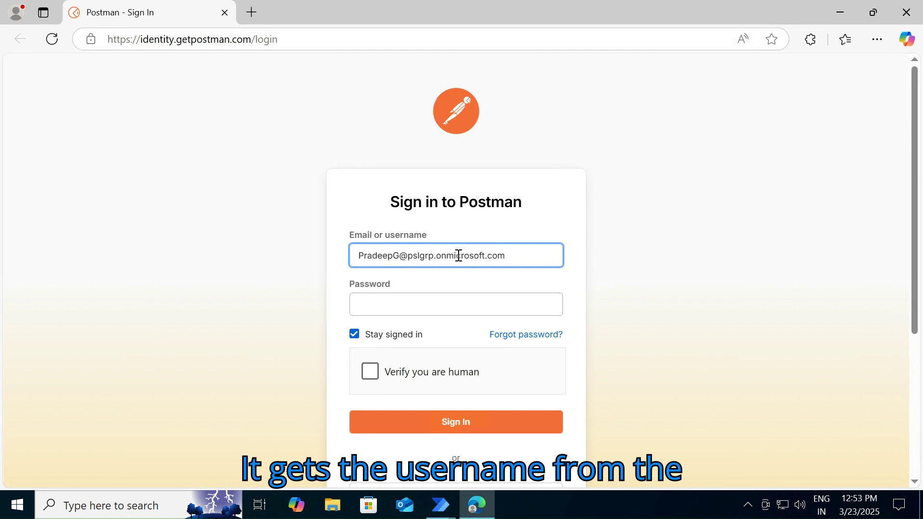
pyautogui.click(459, 304)
pyautogui.hotkey('ctrl', 'v')
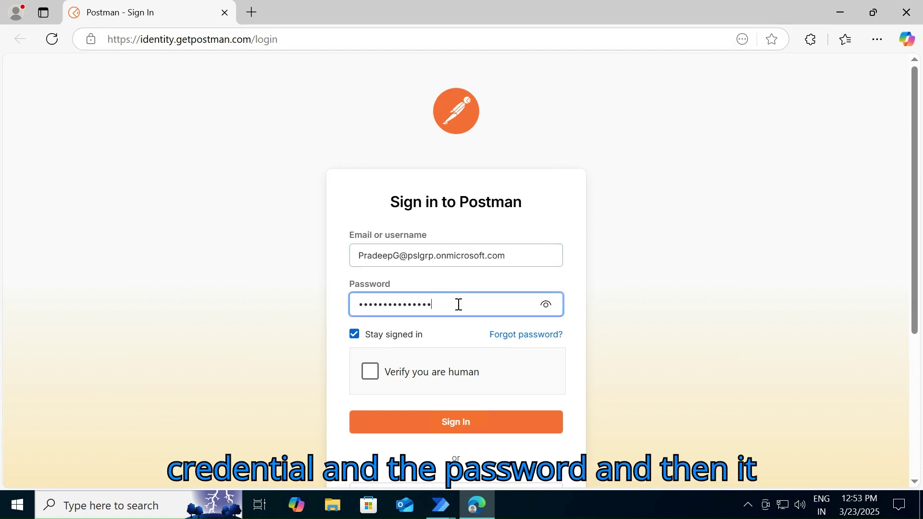
pyautogui.click(390, 337)
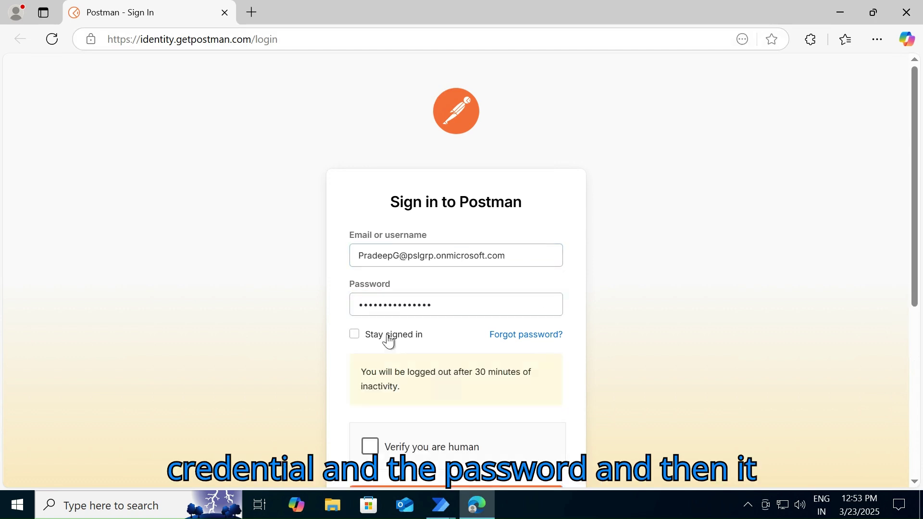
pyautogui.click(457, 448)
pyautogui.scroll(-1, 457, 448)
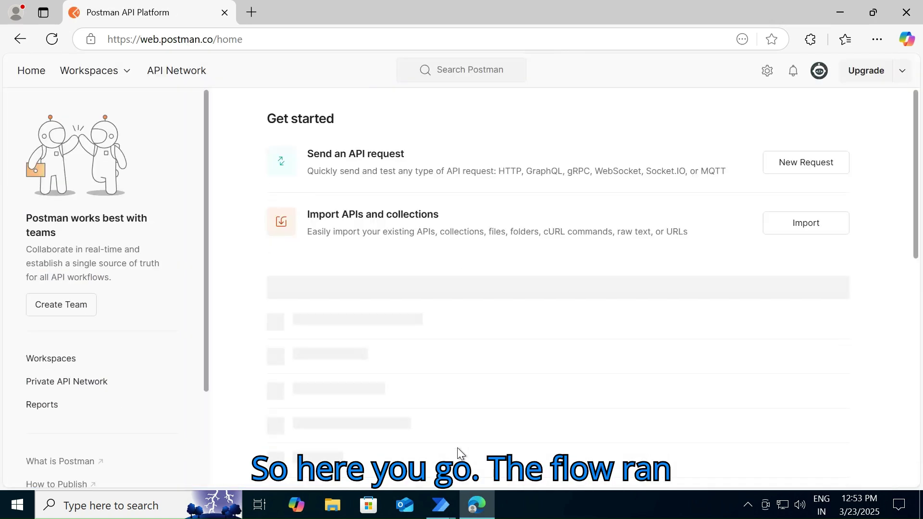
pyautogui.moveTo(442, 504)
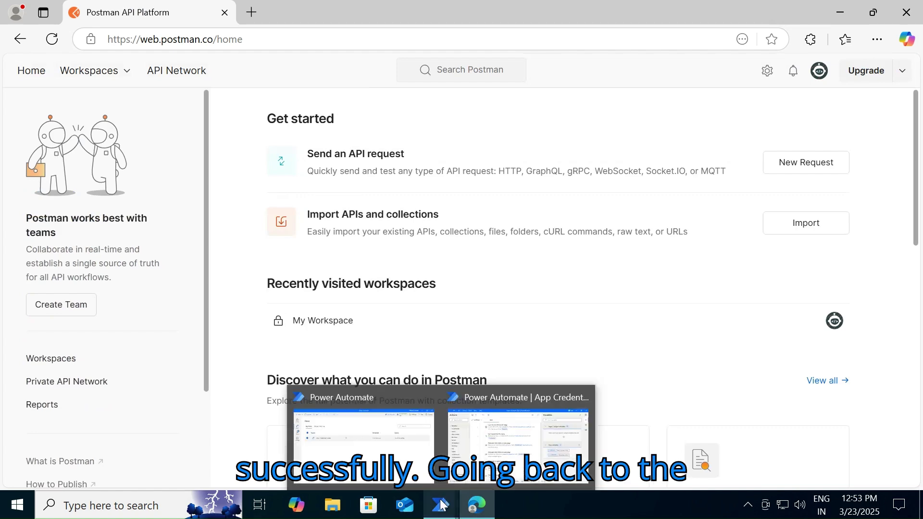
pyautogui.click(518, 435)
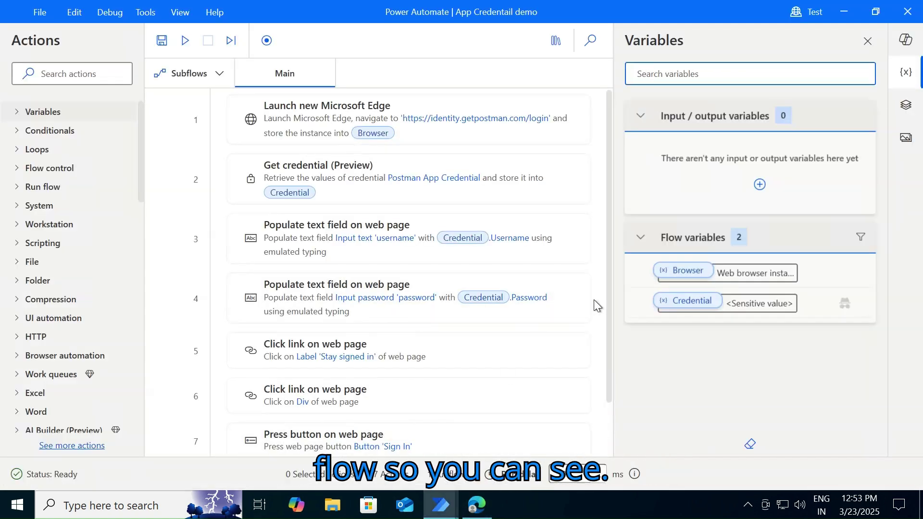